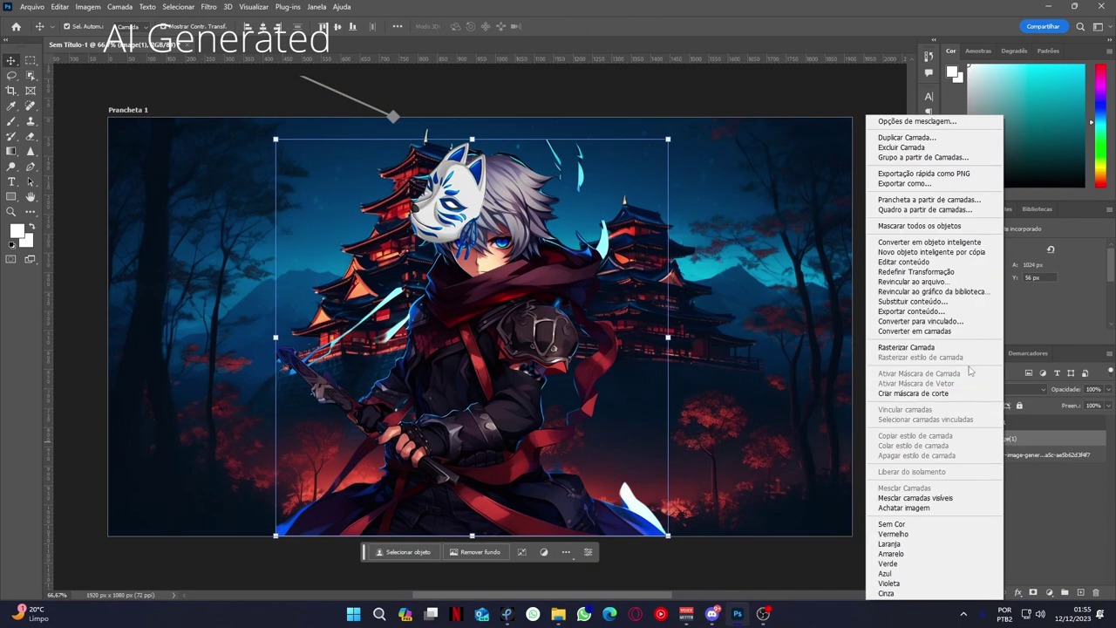
Scale the ninja down, shift it lower right, and add an empty layer above it.
key(Escape)
mouse_move(668, 138)
mouse_down()
mouse_move(573, 301)
mouse_move(597, 306)
mouse_up()
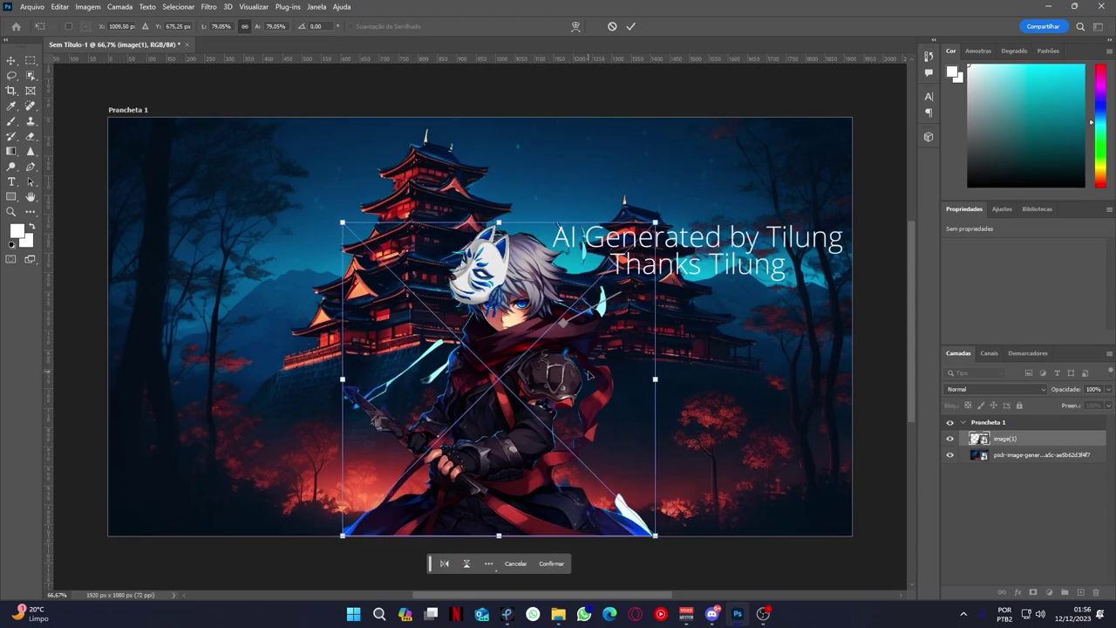
key(Return)
click(1049, 592)
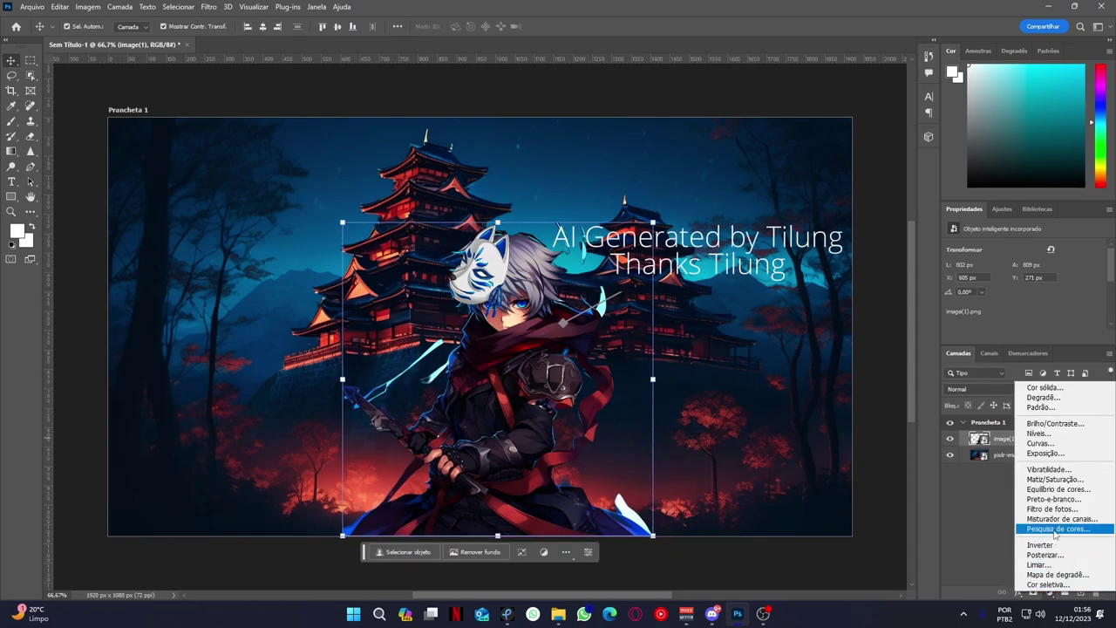
click(1064, 592)
Paint soft red light onto the new layer over the ninja.
key(b)
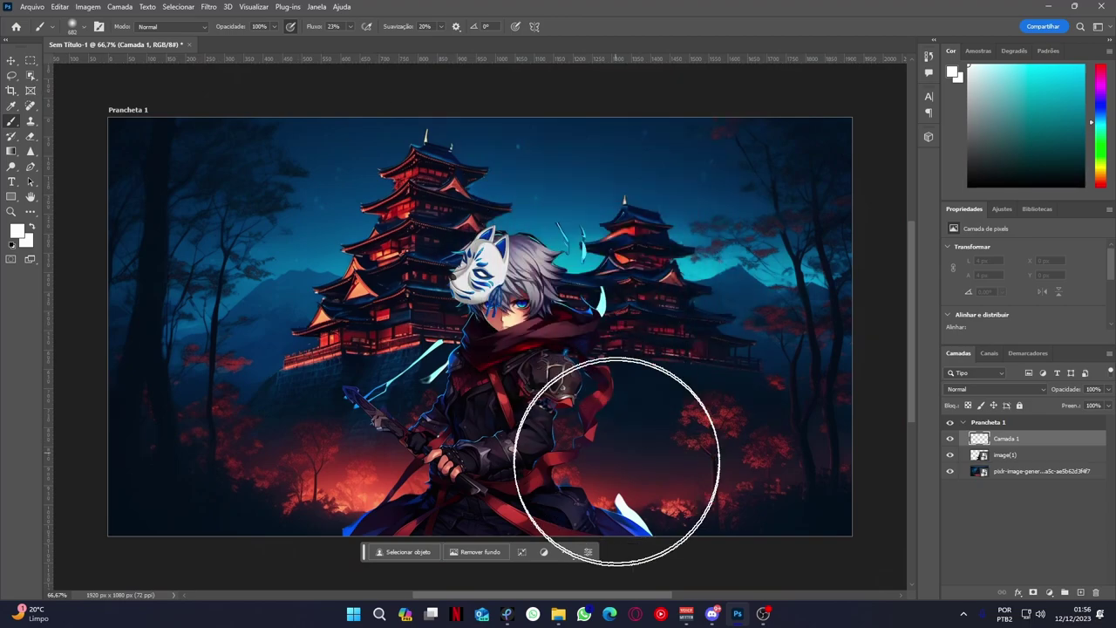
alt+click(379, 489)
drag(570, 424, 351, 431)
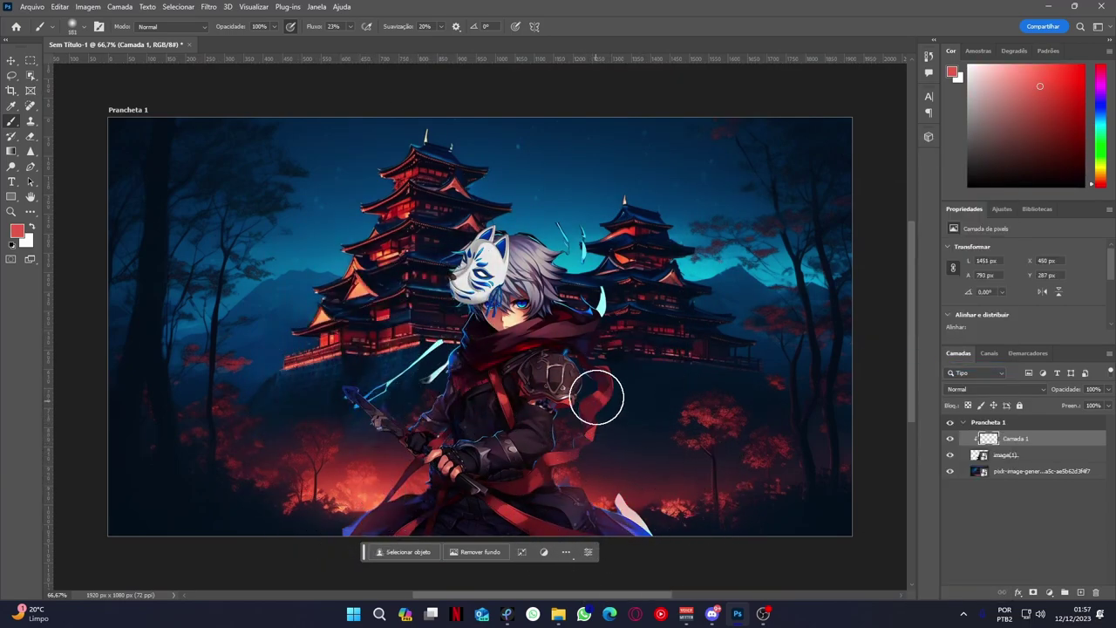
scroll(597, 398, up, 3)
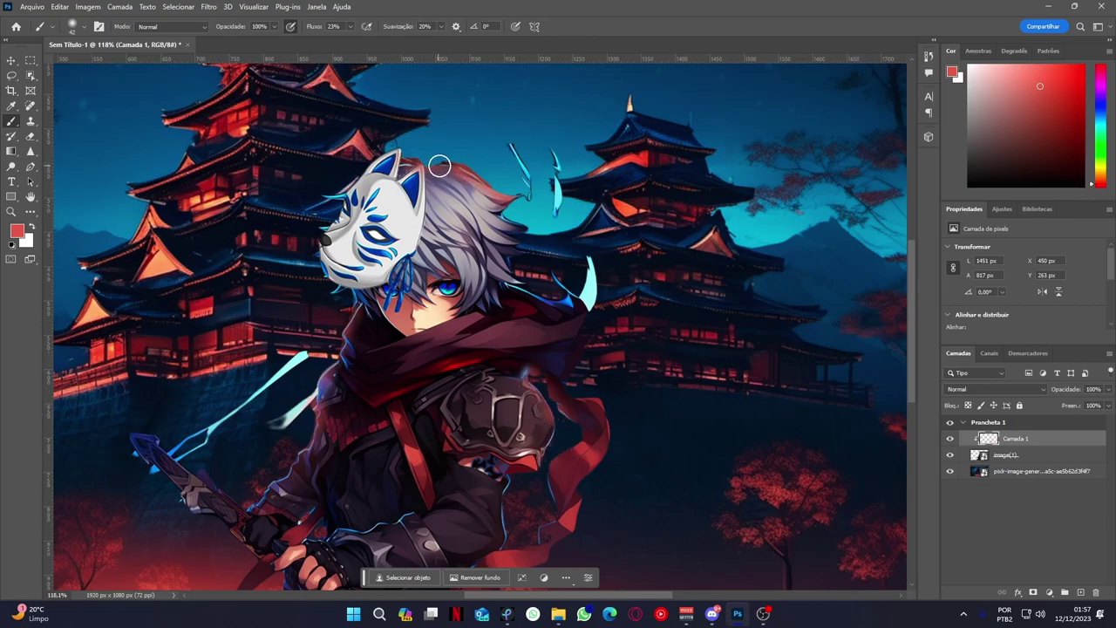
scroll(404, 158, down, 5)
scroll(576, 286, up, 6)
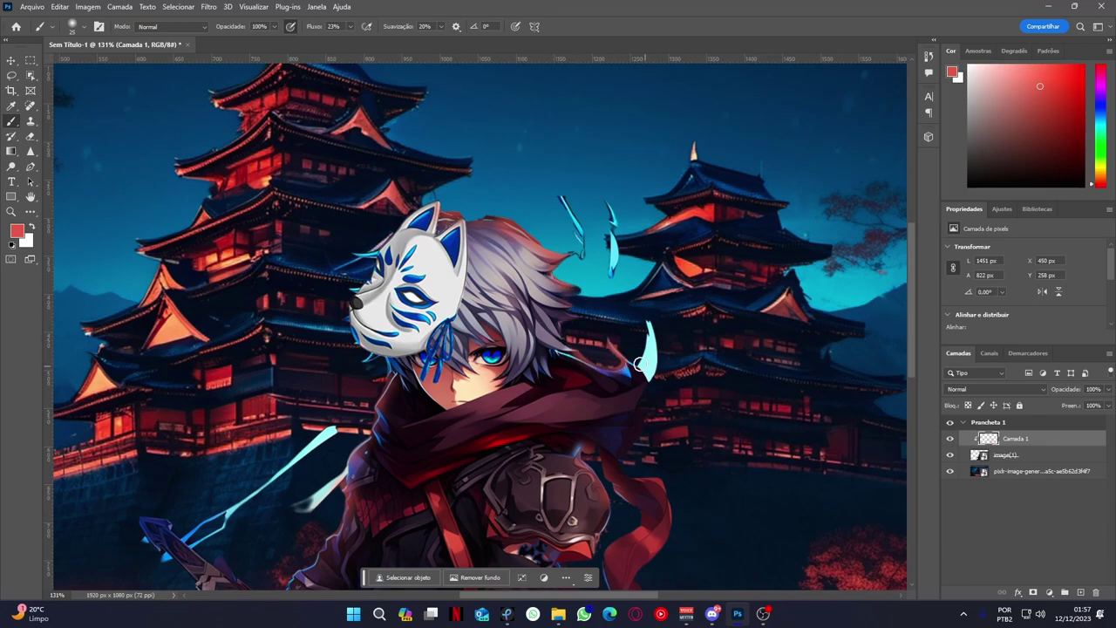
scroll(645, 332, down, 5)
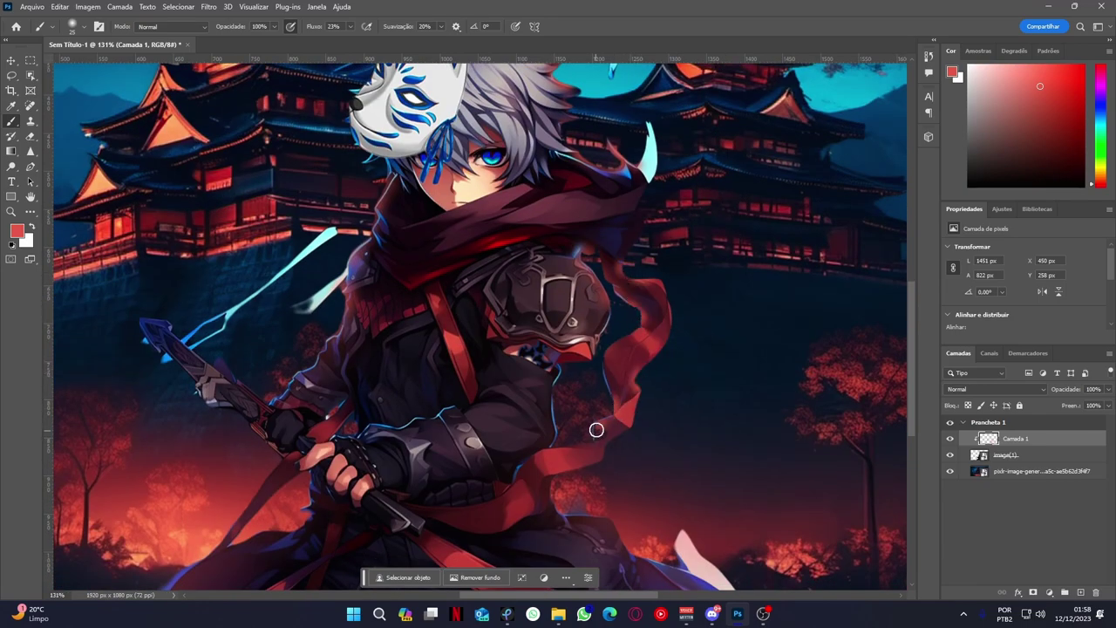
Set the red paint layer's blend mode to Cor and refine the rim light along the edges.
click(995, 389)
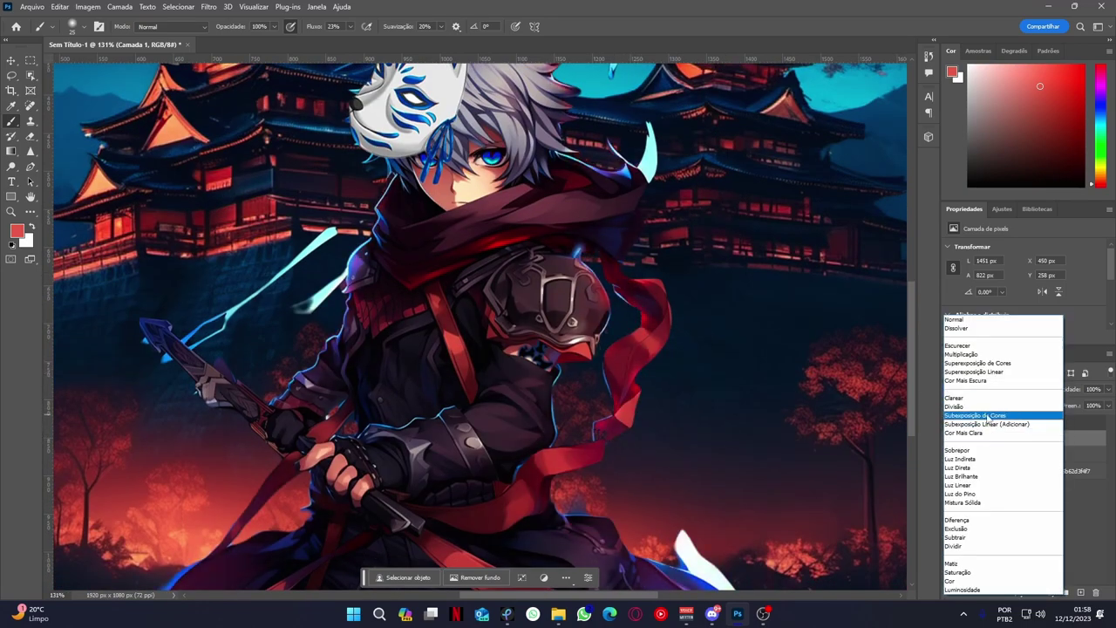
click(964, 582)
scroll(289, 515, down, 2)
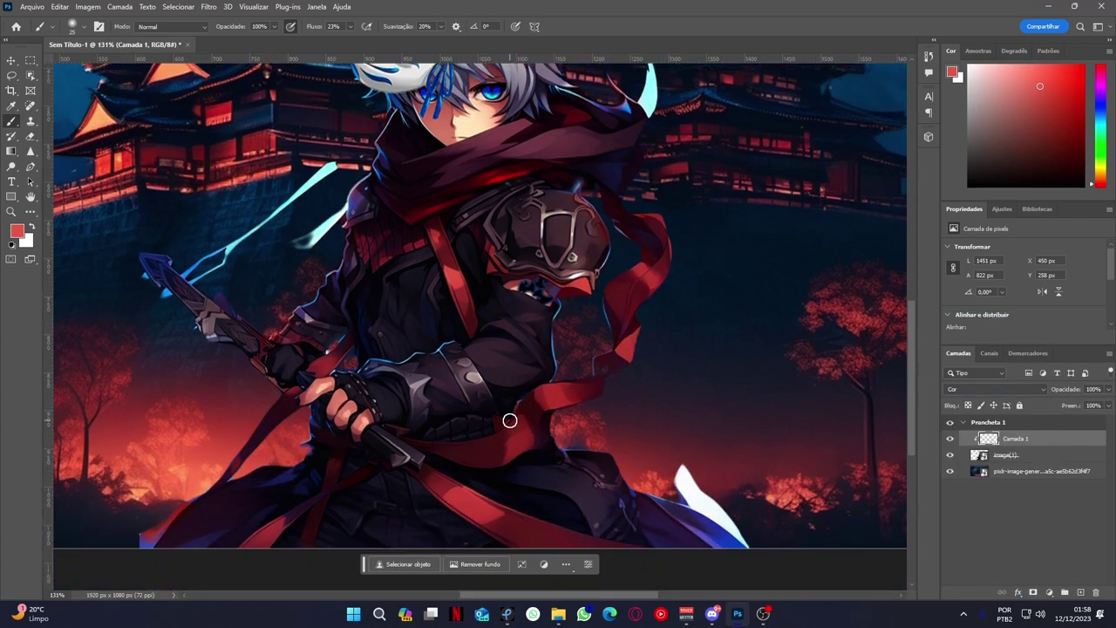
scroll(837, 351, up, 3)
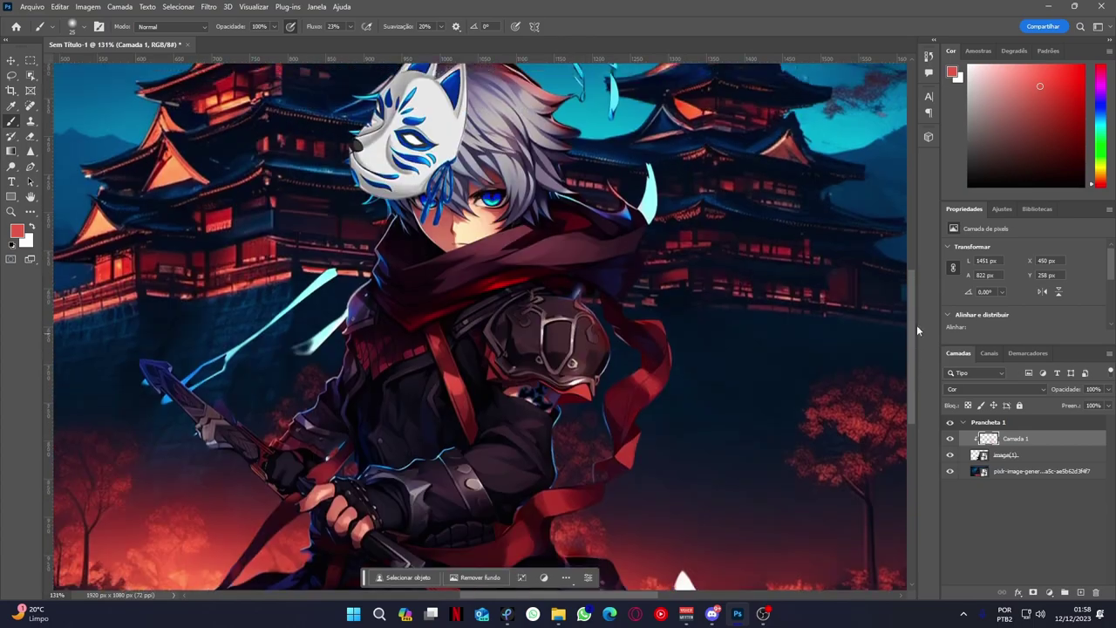
scroll(345, 350, up, 1)
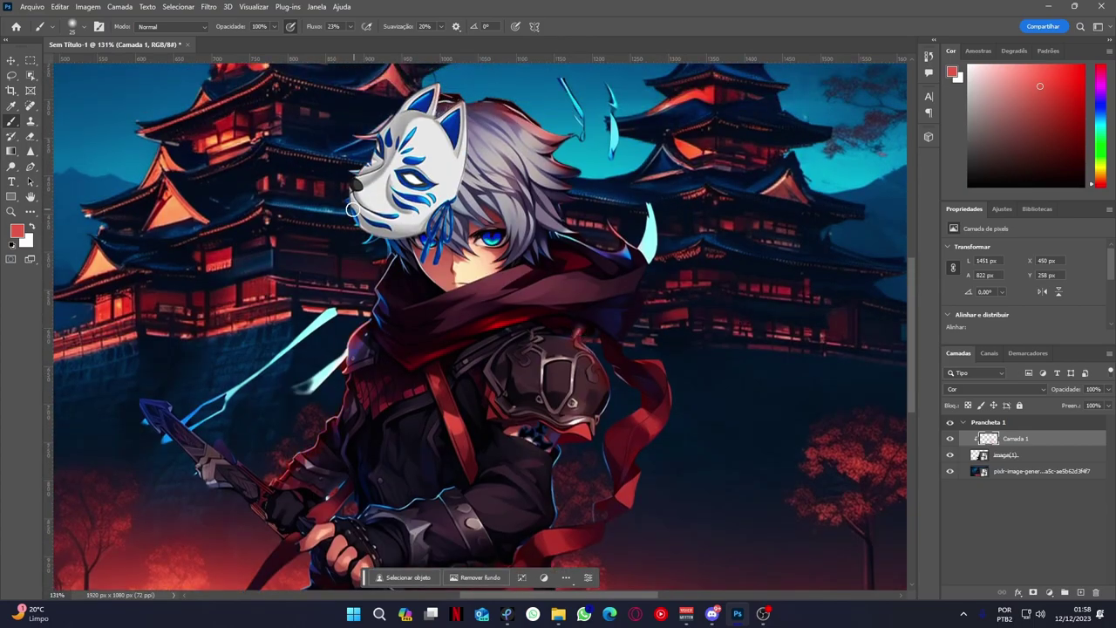
scroll(410, 262, up, 5)
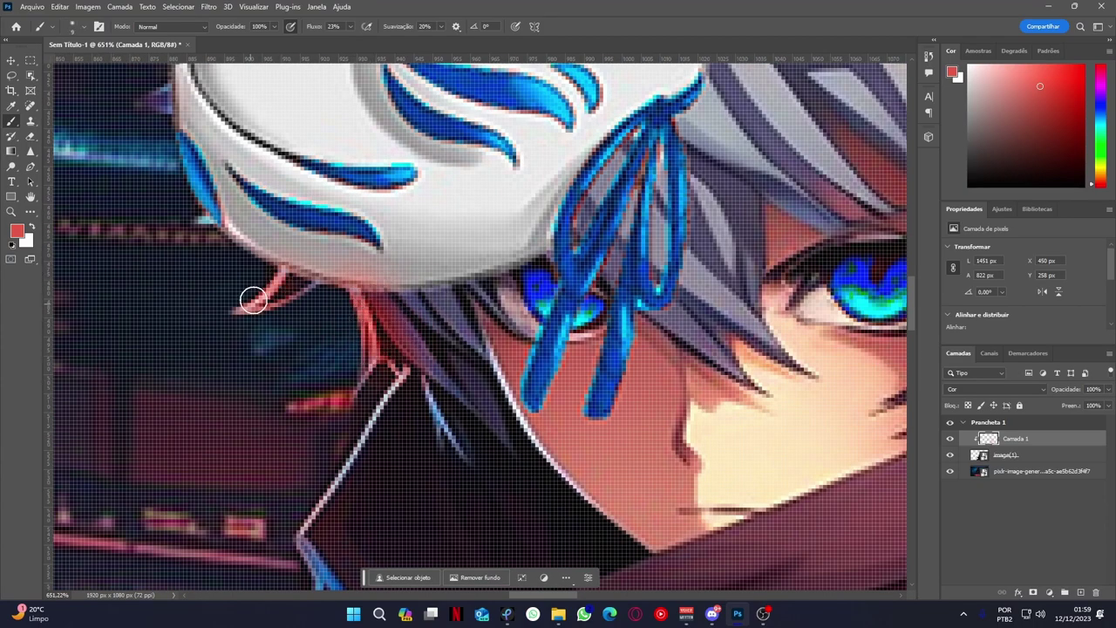
scroll(254, 300, down, 2)
scroll(432, 281, down, 2)
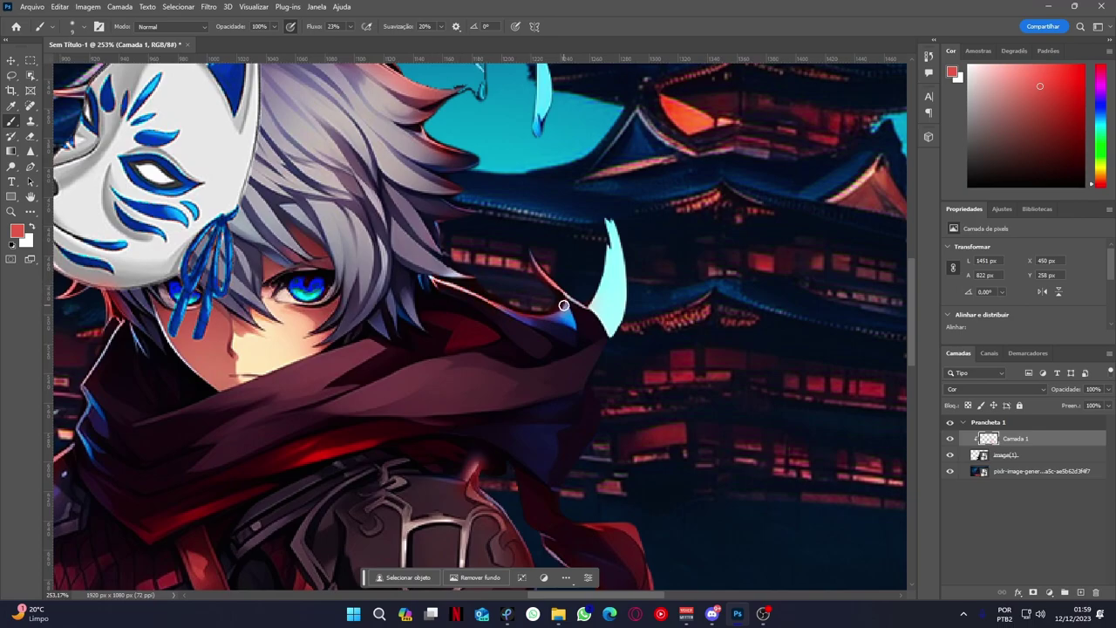
scroll(541, 312, down, 4)
scroll(655, 183, up, 4)
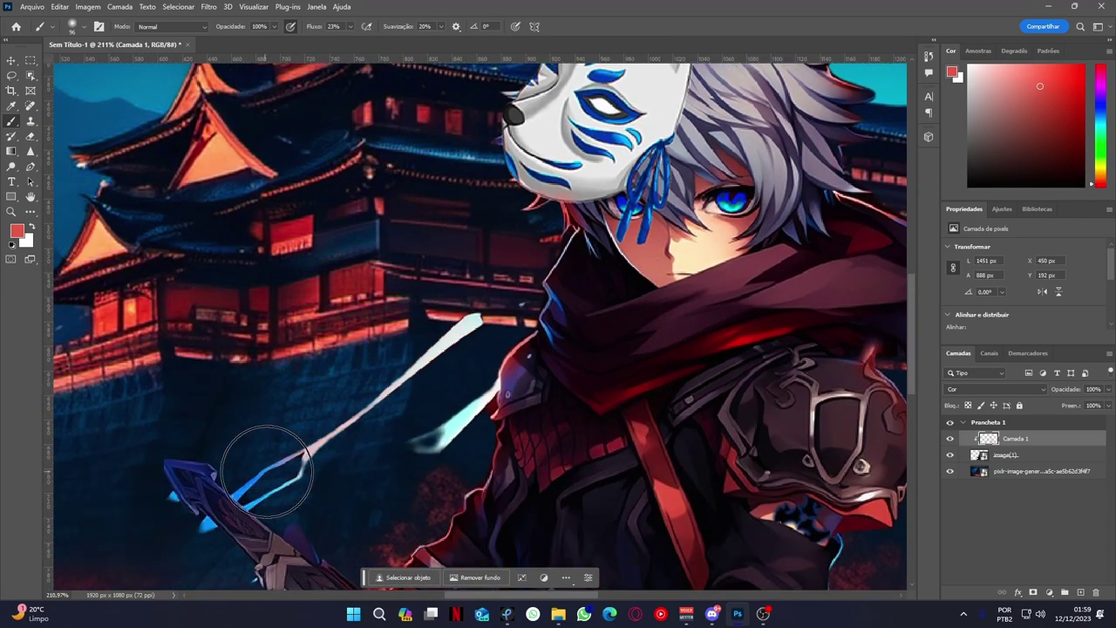
scroll(175, 506, down, 1)
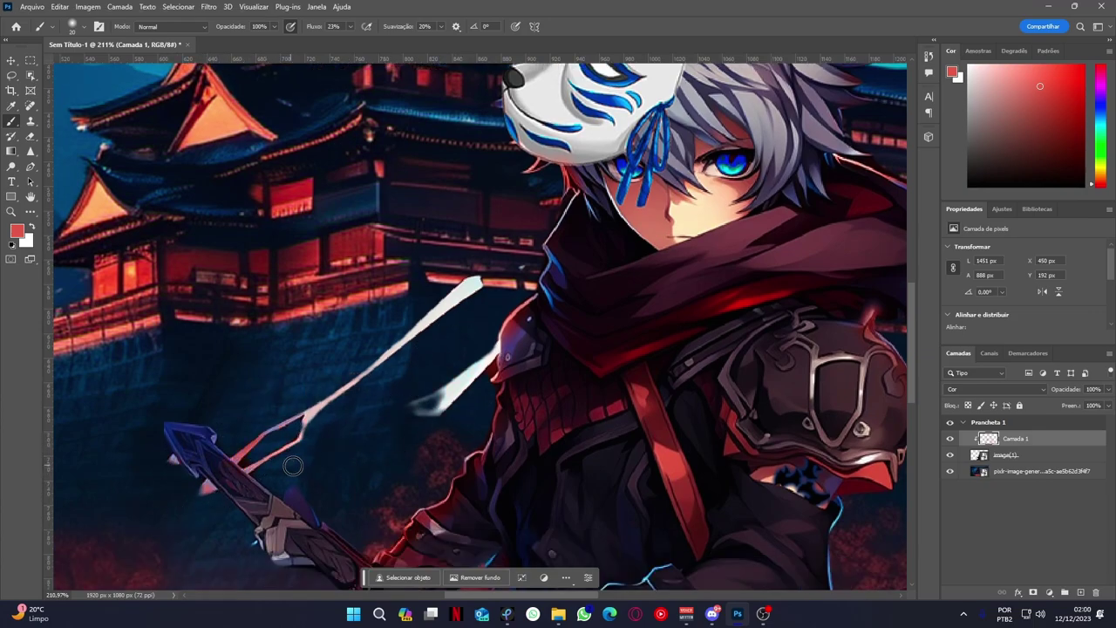
scroll(293, 467, down, 3)
scroll(829, 450, up, 1)
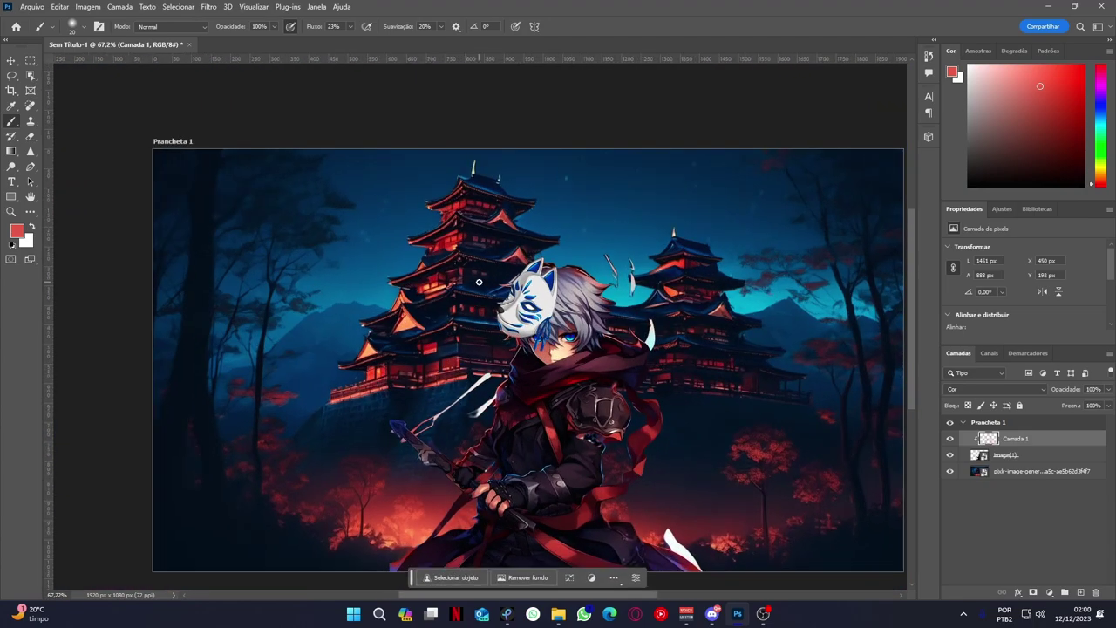
scroll(645, 314, down, 1)
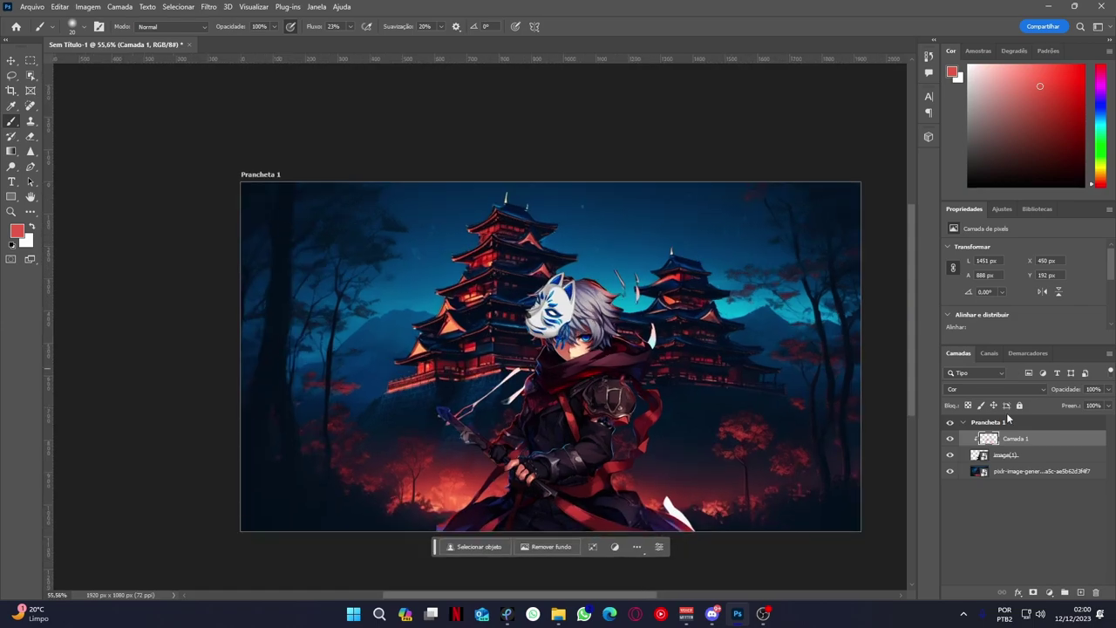
Add a Gradient Map over the ninja with a blue-to-orange (#cf7c22) gradient.
click(1025, 453)
click(1049, 592)
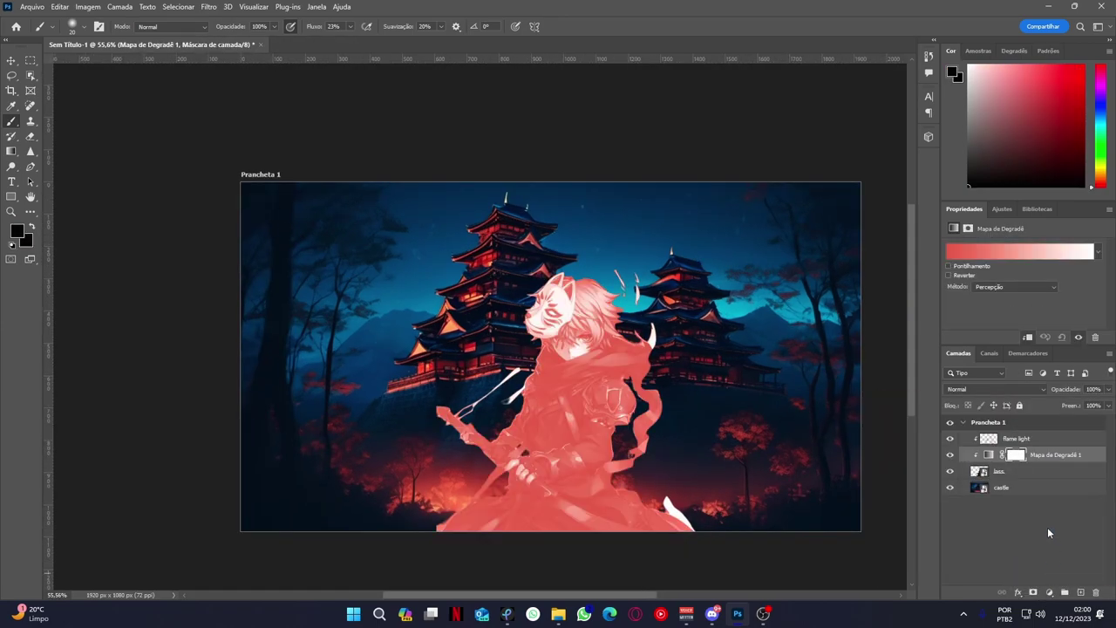
click(1000, 253)
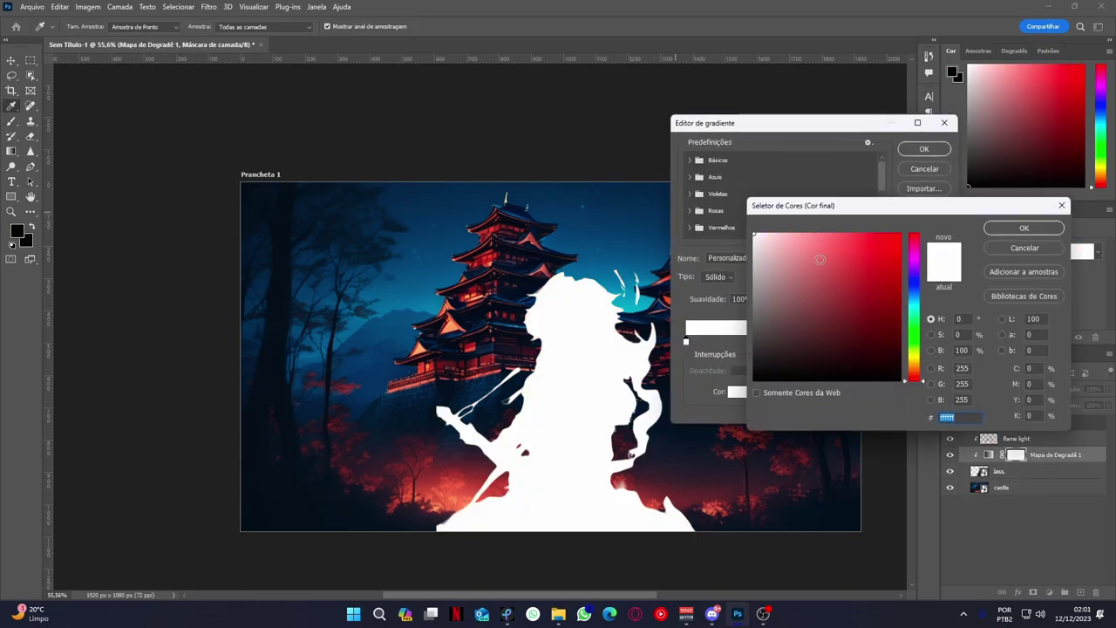
click(913, 295)
click(1024, 228)
click(940, 341)
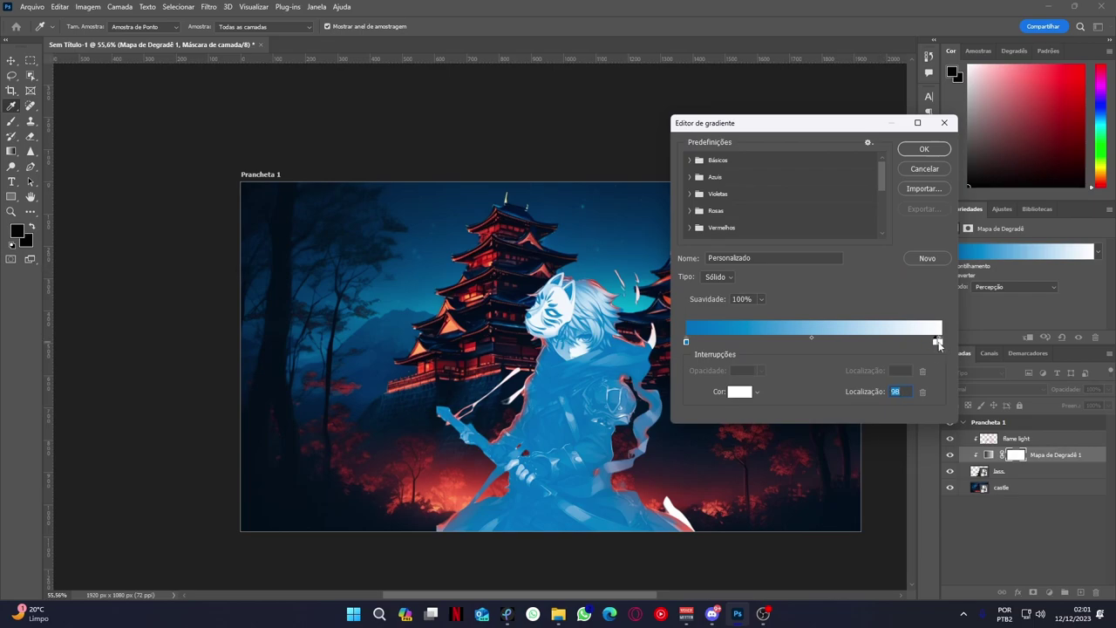
double_click(938, 341)
click(877, 260)
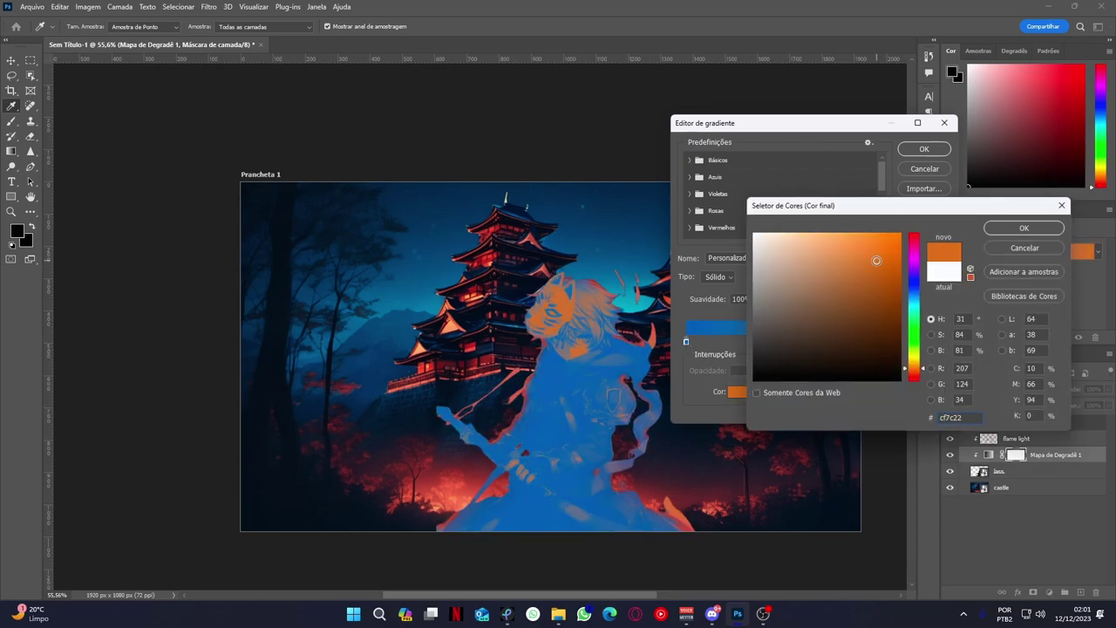
click(1024, 228)
click(924, 148)
Blend the gradient map as Sobrepor and review the tinted result.
click(977, 389)
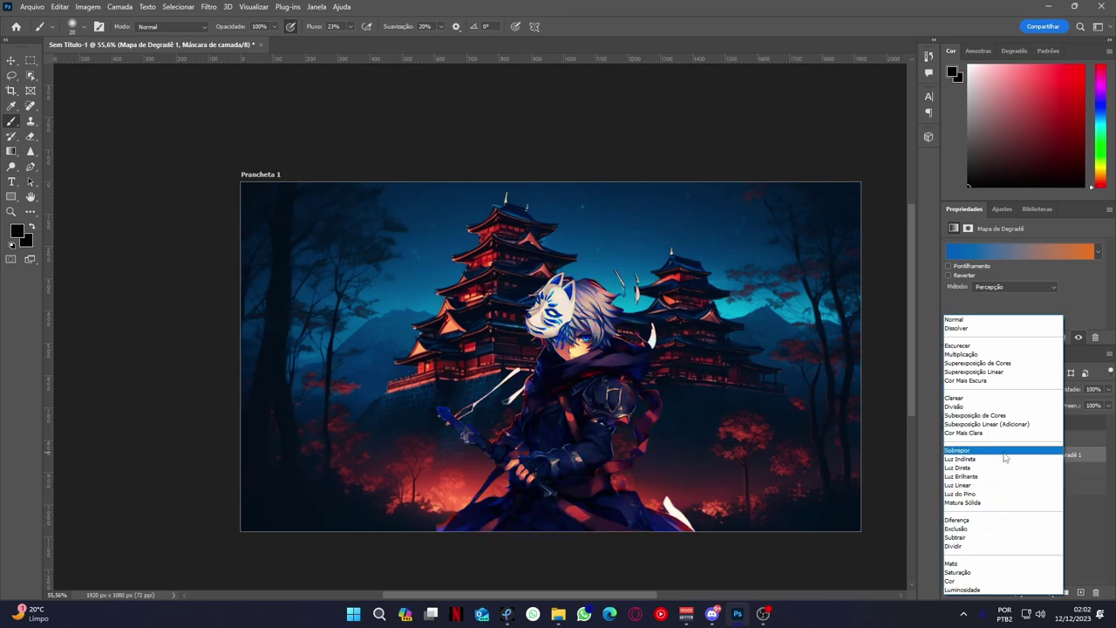
click(1004, 451)
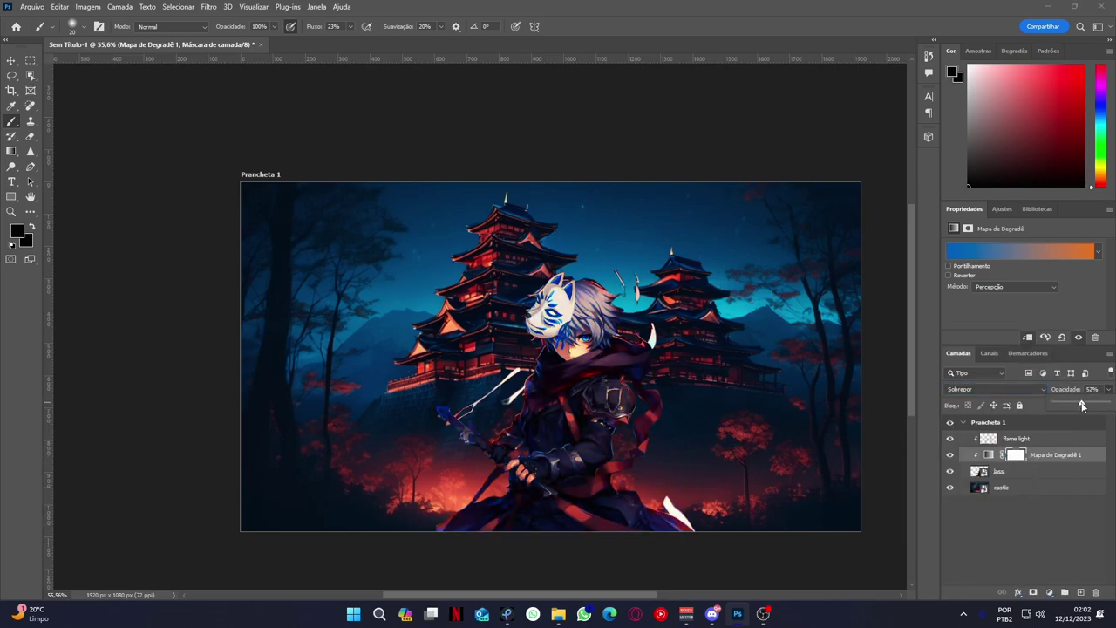
click(1058, 532)
scroll(877, 444, up, 2)
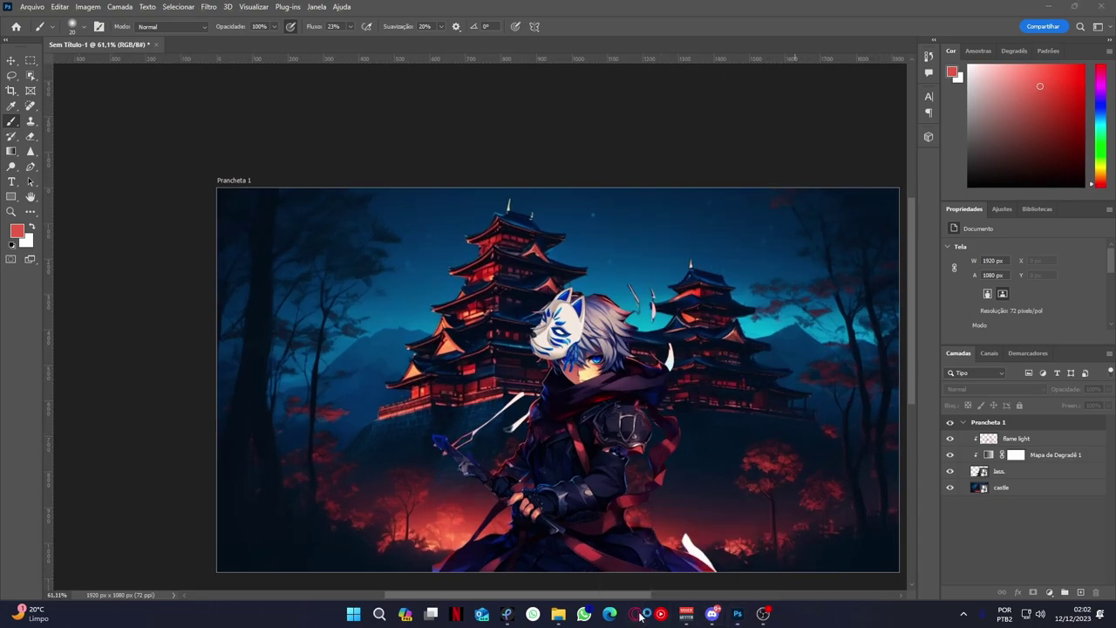
Paste the flame flare, then place and rotate it beside the ninja's hands.
key(ctrl+v)
drag(598, 373, 716, 510)
click(972, 389)
click(985, 494)
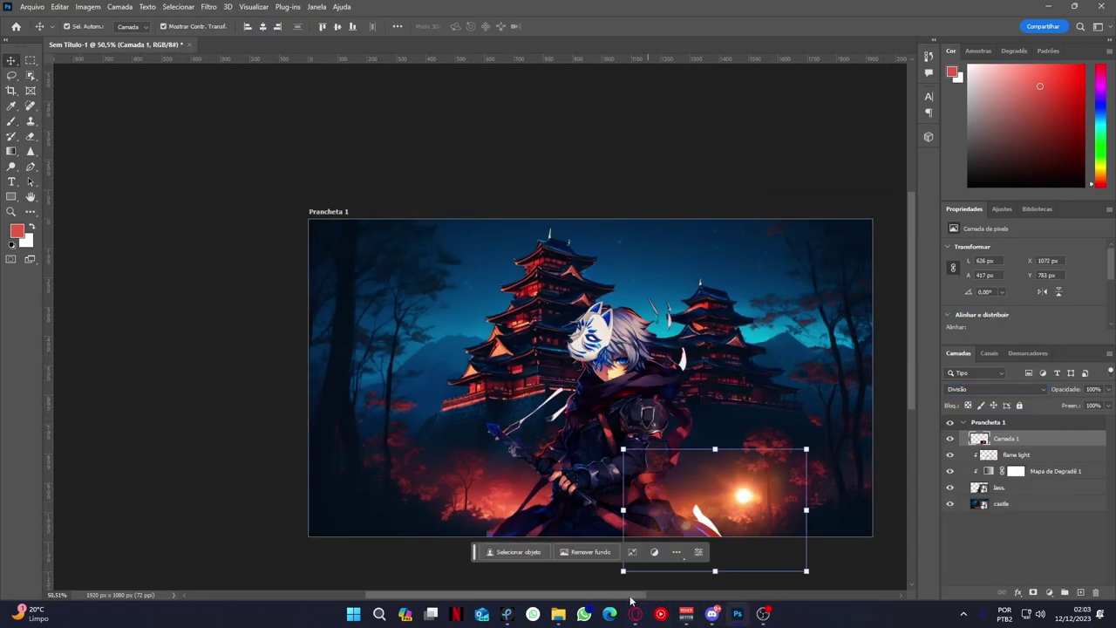
scroll(902, 319, up, 3)
drag(902, 320, 364, 381)
mouse_move(262, 279)
mouse_down()
mouse_move(141, 485)
mouse_move(218, 523)
mouse_up()
click(994, 389)
key(Escape)
click(994, 389)
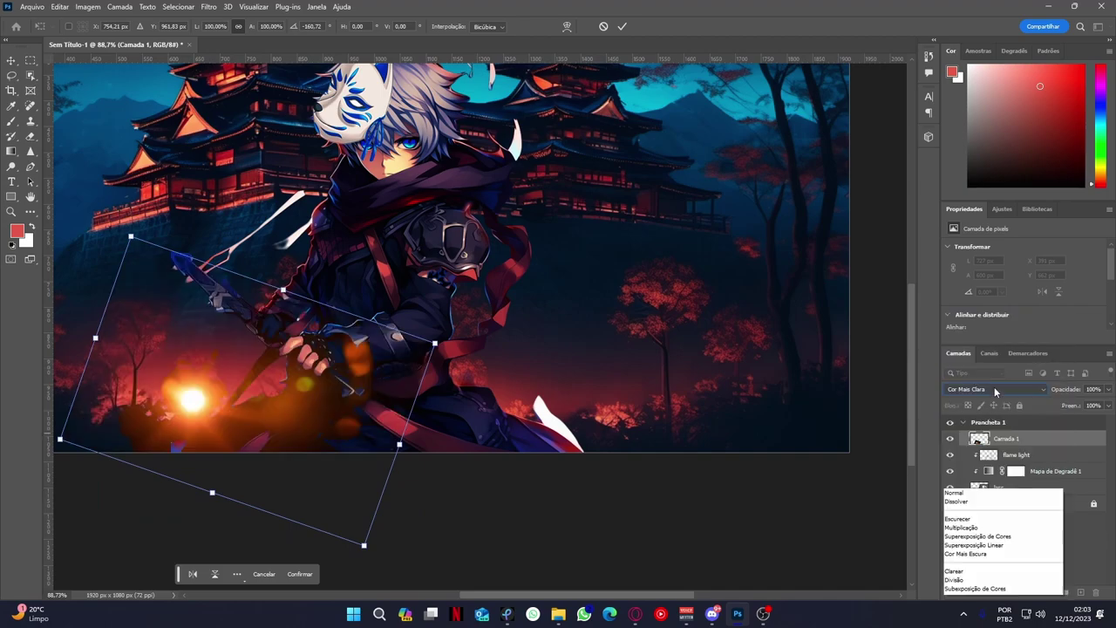
key(Return)
Set the glow near the sword to Divisão and mask part of it away with black.
drag(244, 387, 249, 393)
click(994, 389)
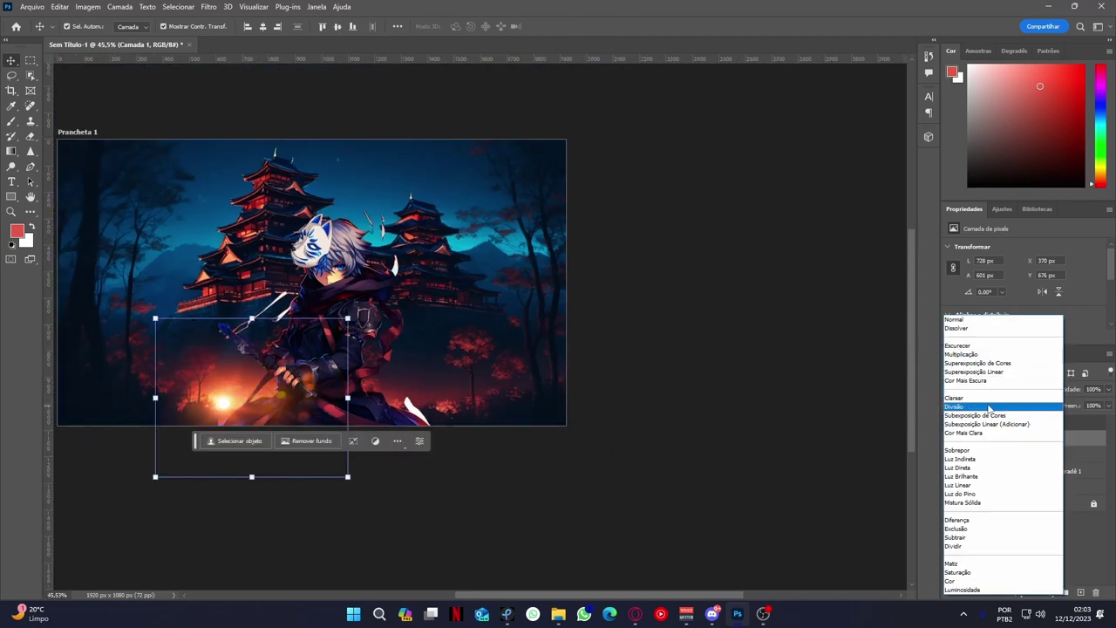
click(954, 406)
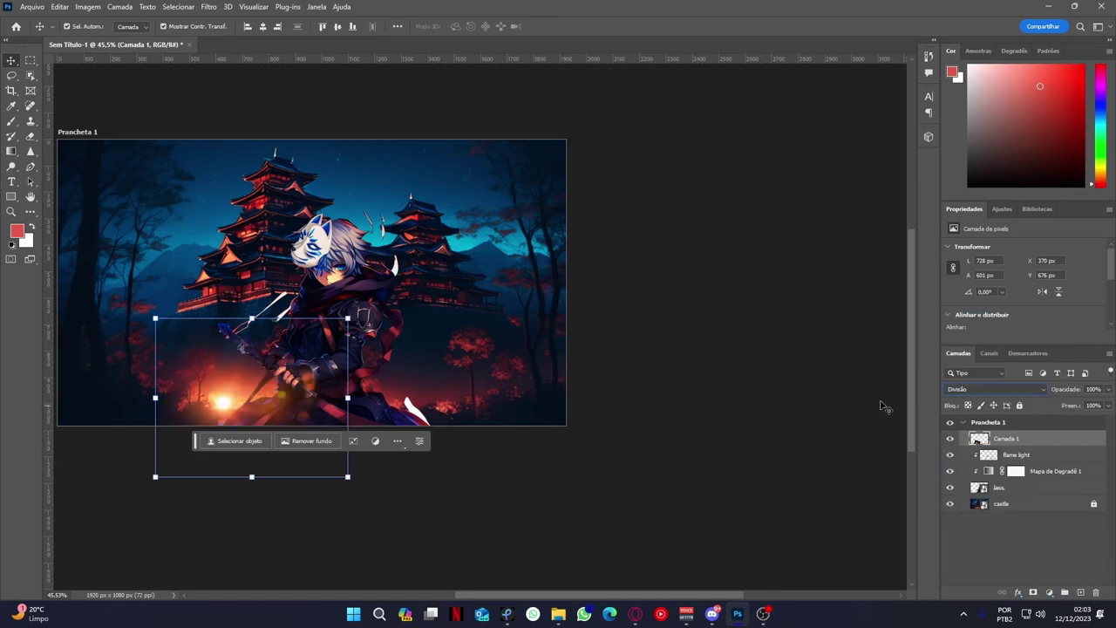
click(1034, 592)
key(b)
drag(261, 229, 104, 393)
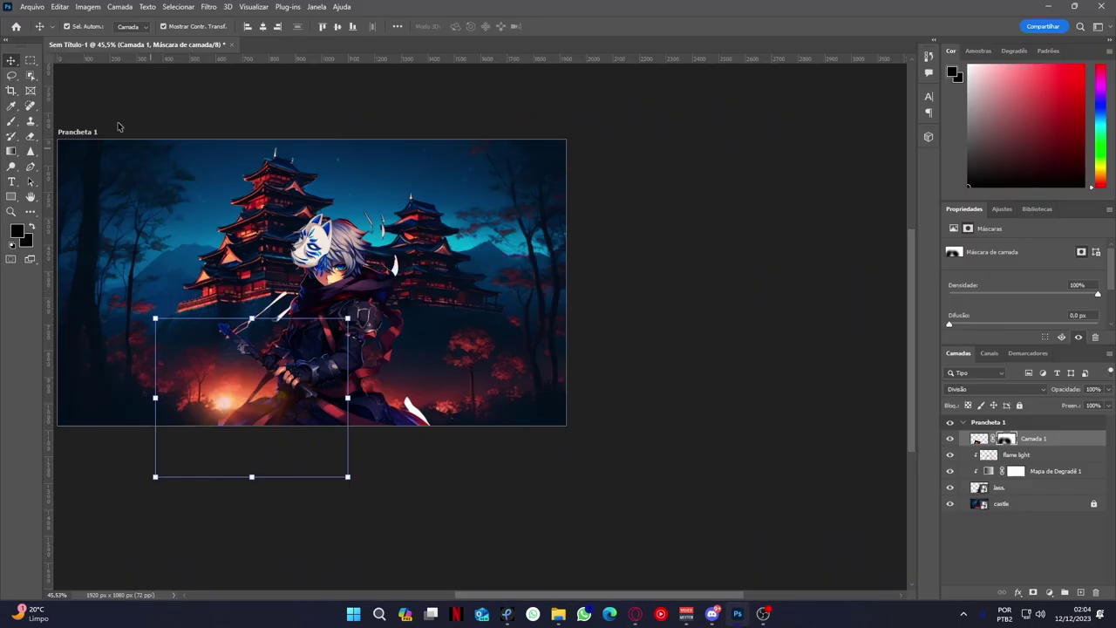
Paste the blue flare below the ninja over the castle, in Cor Mais Clara at 86% opacity.
scroll(199, 295, up, 2)
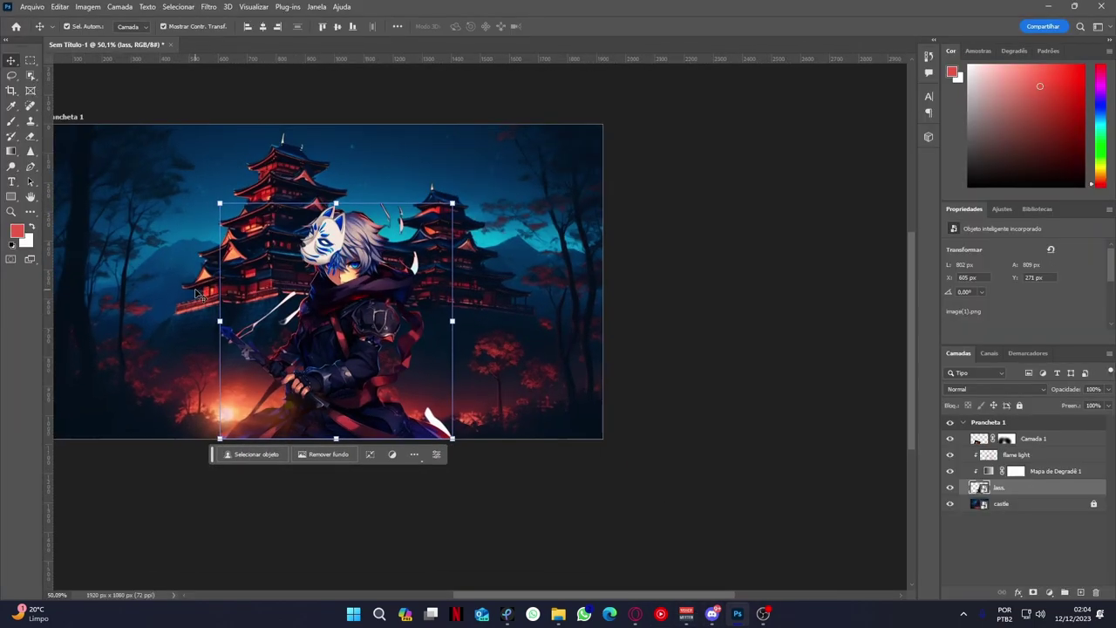
scroll(199, 189, down, 2)
scroll(199, 188, up, 2)
scroll(199, 189, up, 1)
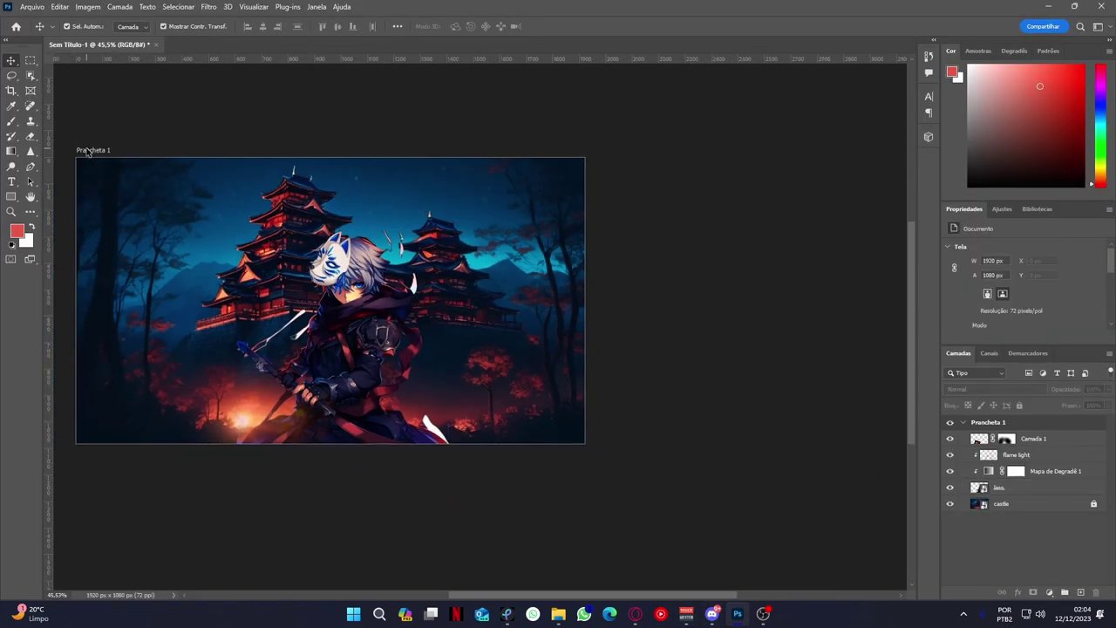
click(103, 146)
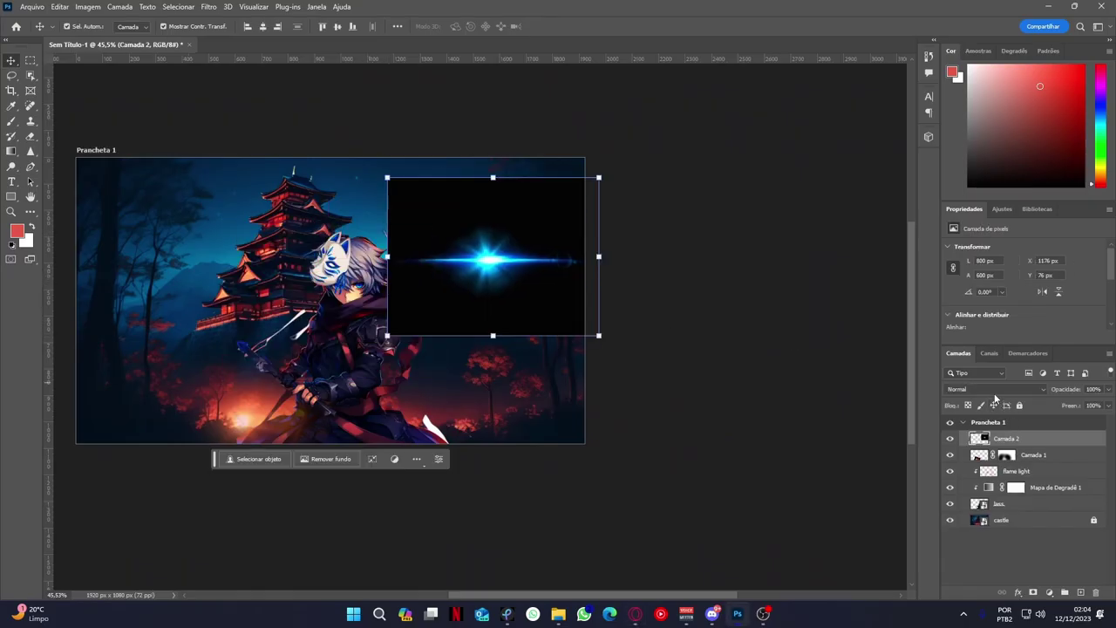
click(985, 389)
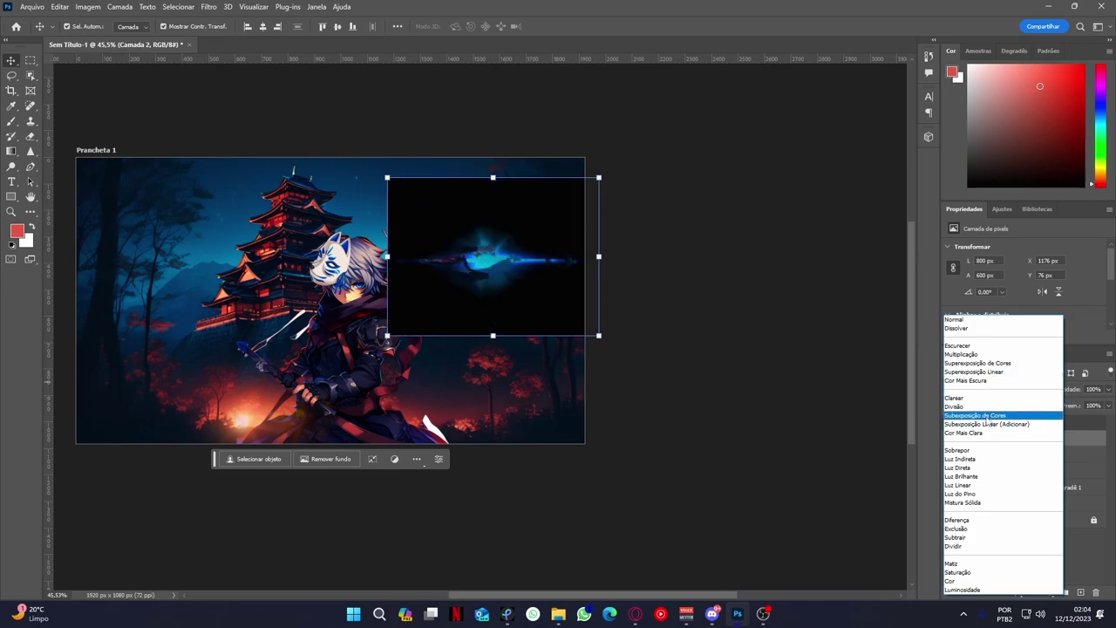
click(964, 433)
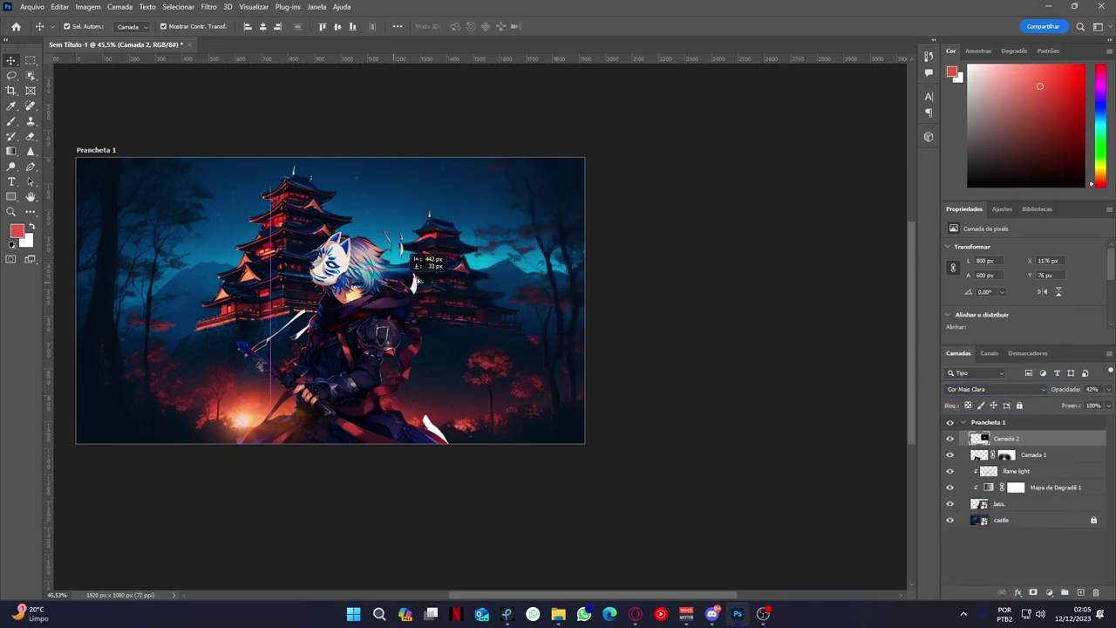
drag(1012, 508, 1013, 512)
drag(421, 287, 506, 287)
drag(1109, 389, 1102, 403)
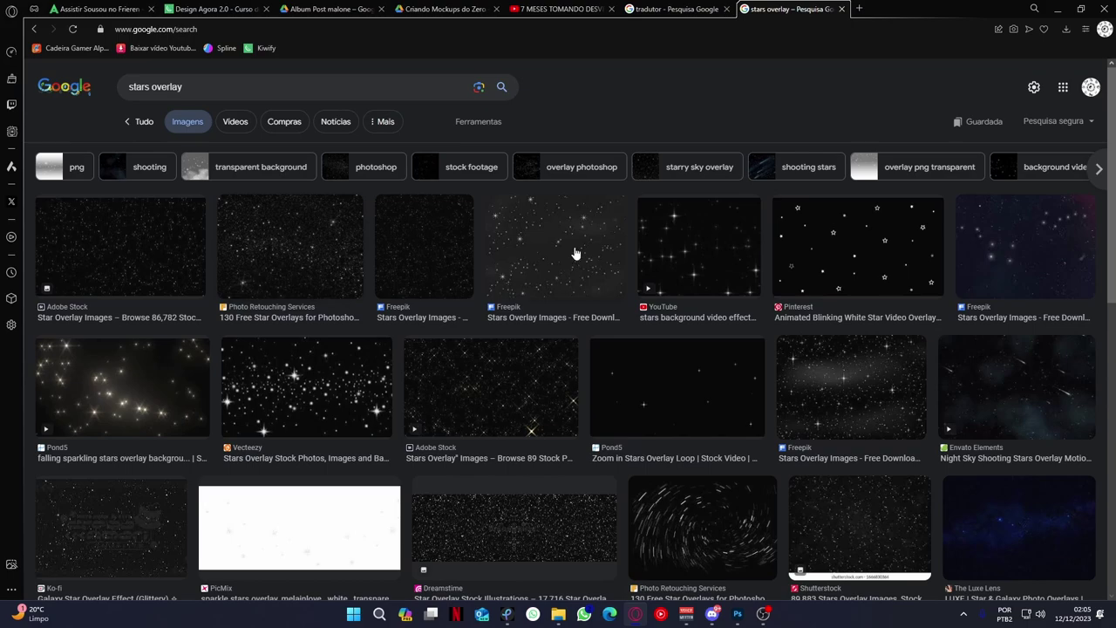
Paste a star overlay and enlarge it across the sky.
click(576, 254)
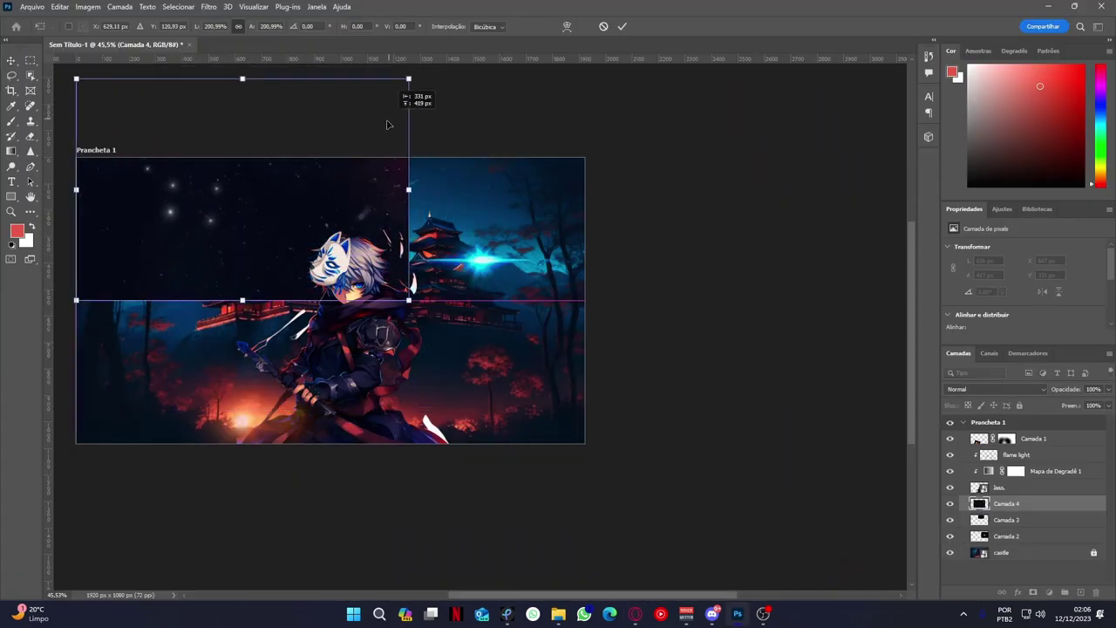
drag(406, 81, 503, 87)
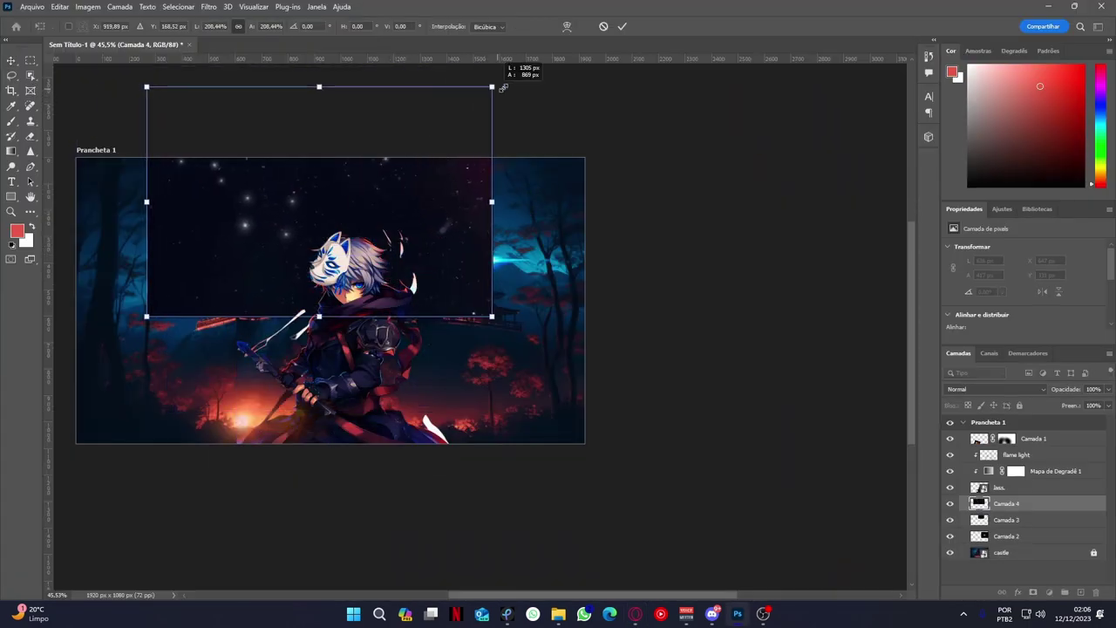
scroll(503, 88, down, 3)
click(994, 389)
Blend the overlay as Divisão, move it up, and name the layers cometa and stars.
click(968, 539)
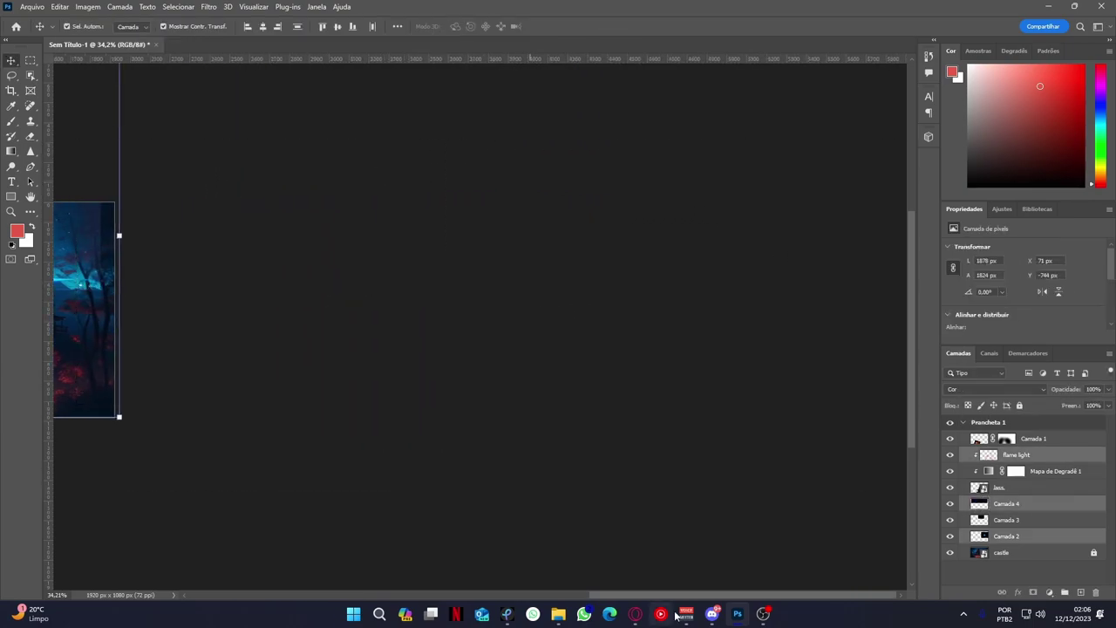
drag(654, 236, 602, 239)
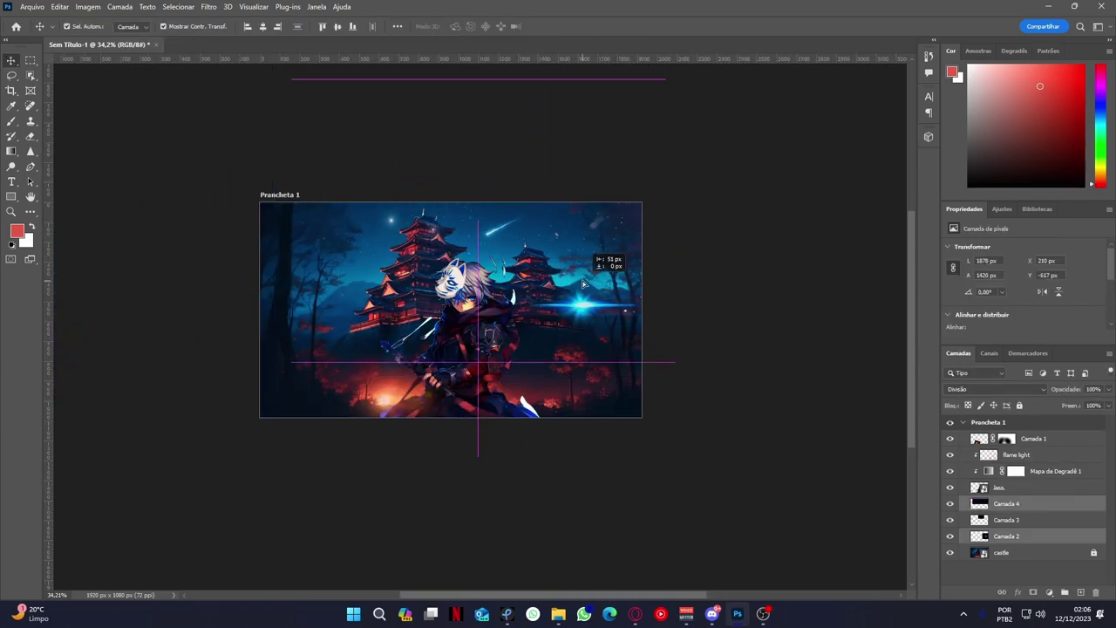
click(1014, 503)
text(comet)
double_click(1008, 519)
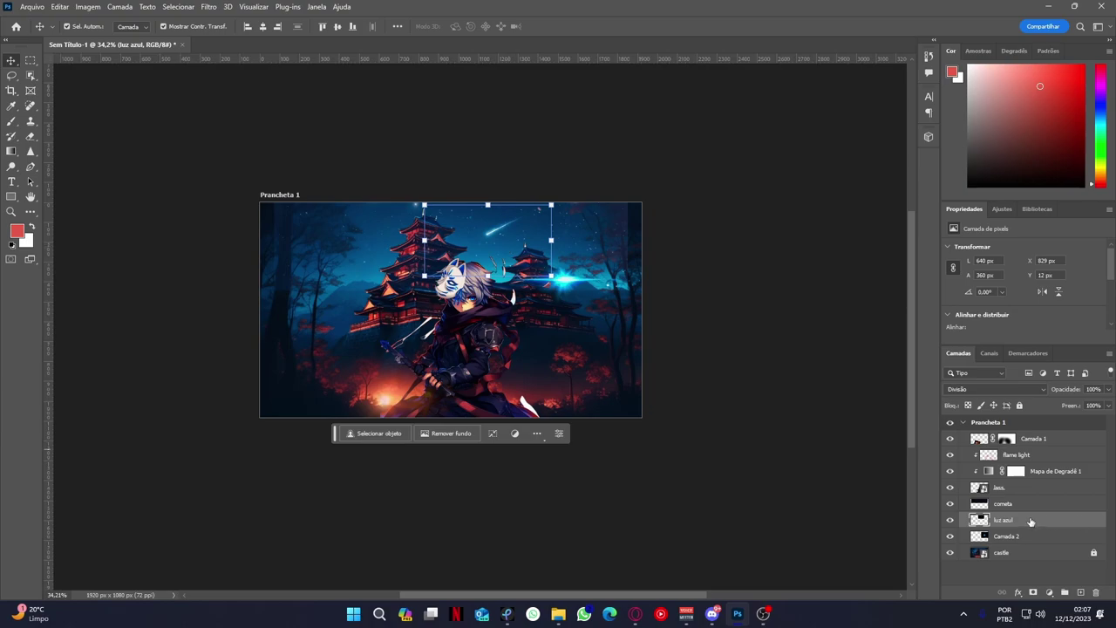
double_click(1008, 535)
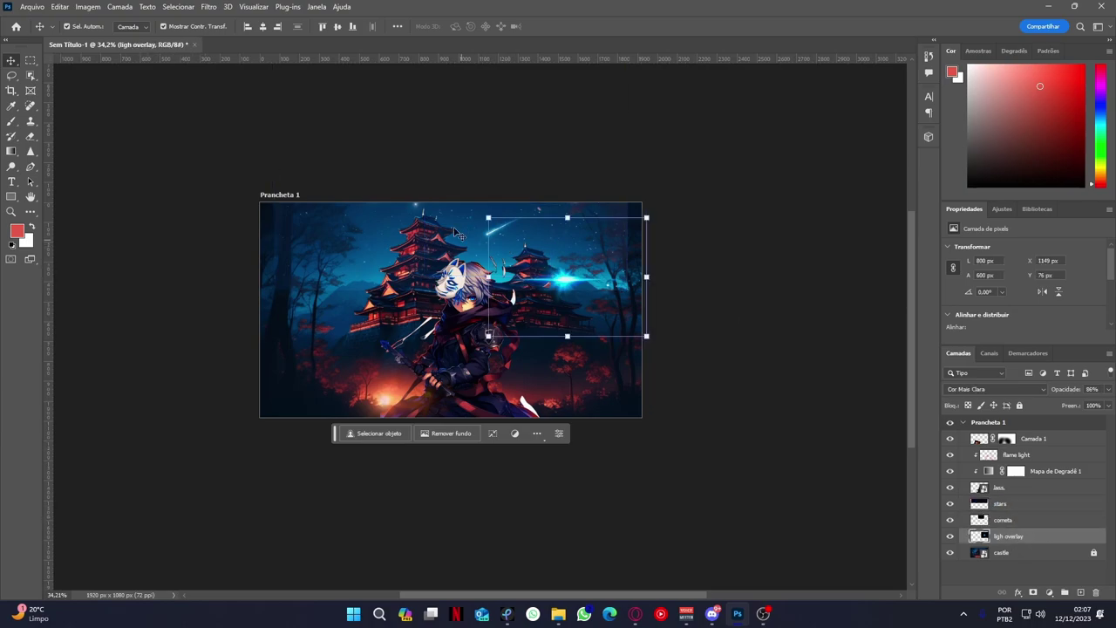
Fade the blue flare to 49% opacity and rotate it onto the comet's head.
drag(456, 233, 381, 186)
scroll(381, 186, up, 2)
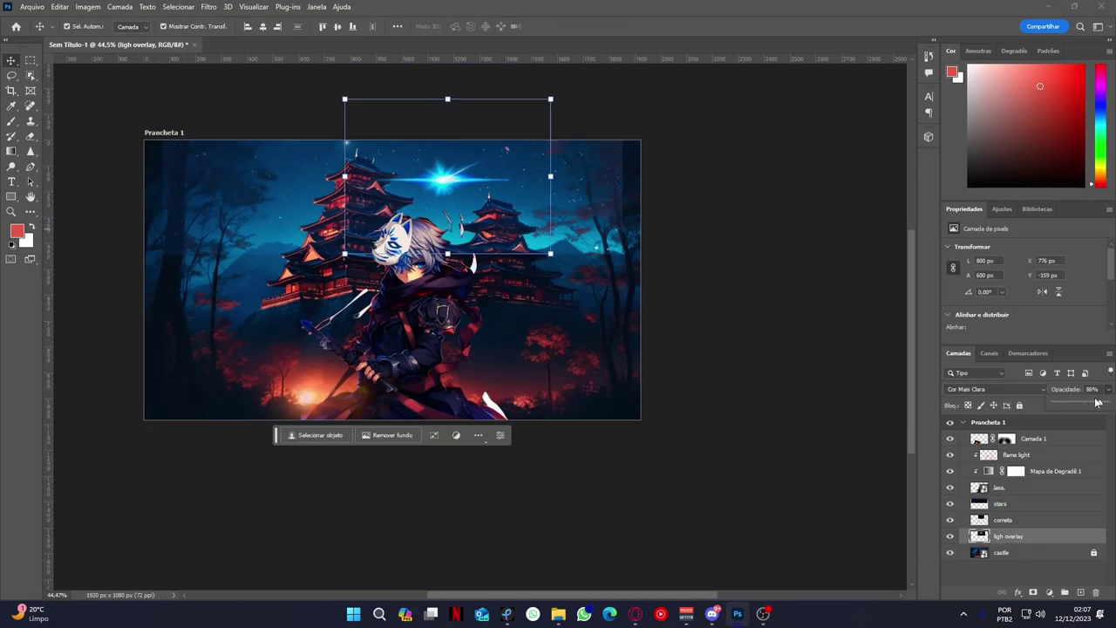
drag(1096, 401, 1071, 401)
drag(562, 92, 514, 54)
drag(453, 187, 455, 196)
scroll(422, 197, up, 3)
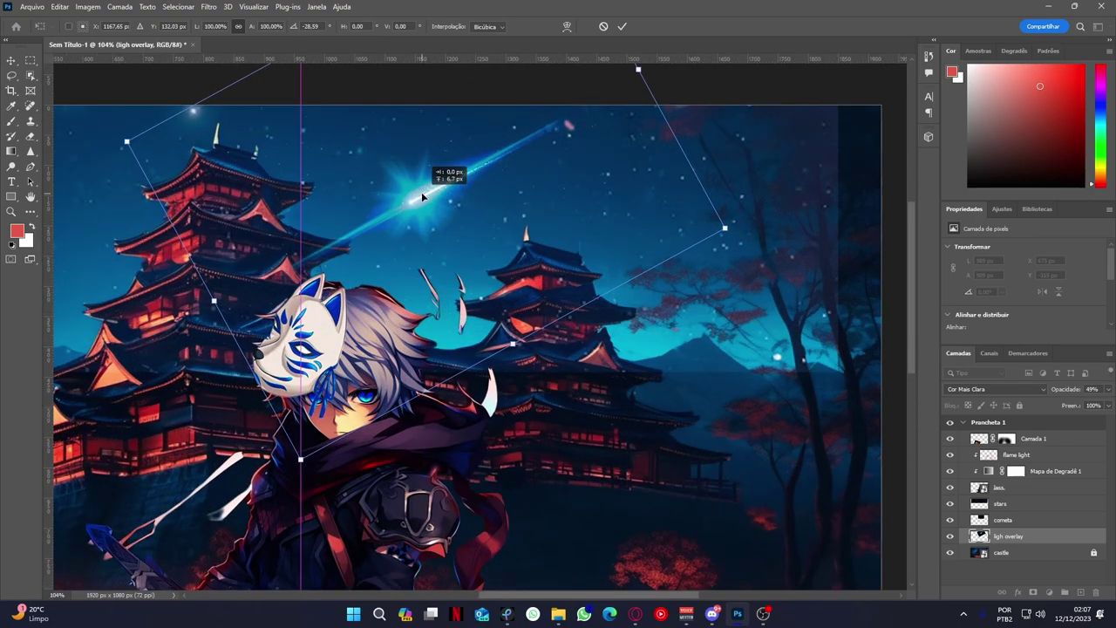
key(Return)
scroll(557, 222, down, 3)
click(1000, 503)
click(995, 389)
Try several blend modes on the stars layer, settling on Divisão.
click(986, 428)
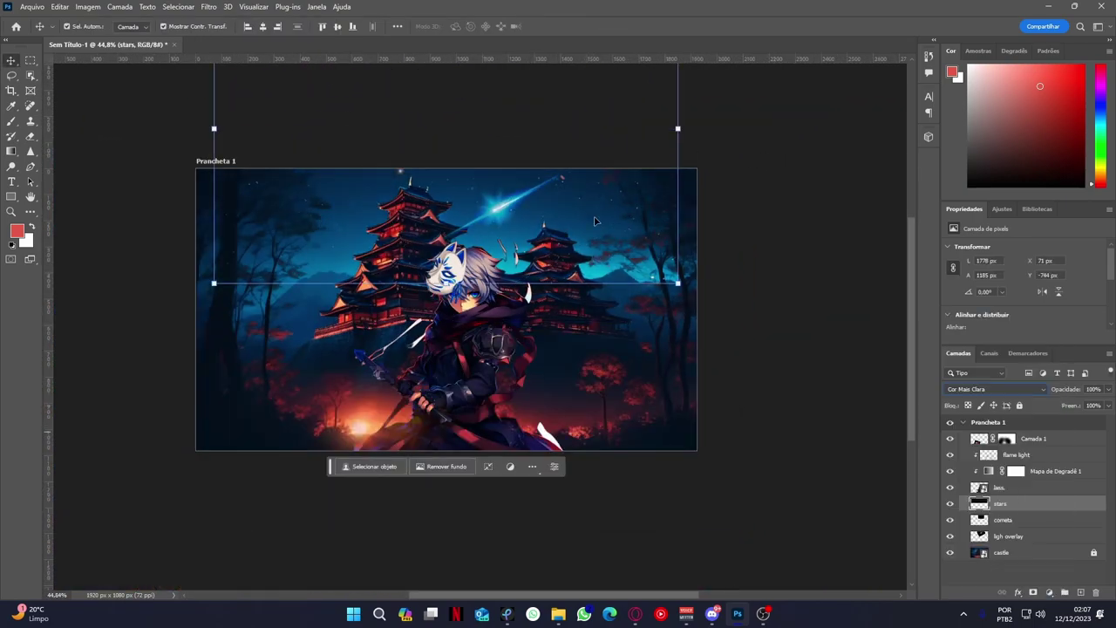
drag(245, 176, 242, 170)
click(1042, 390)
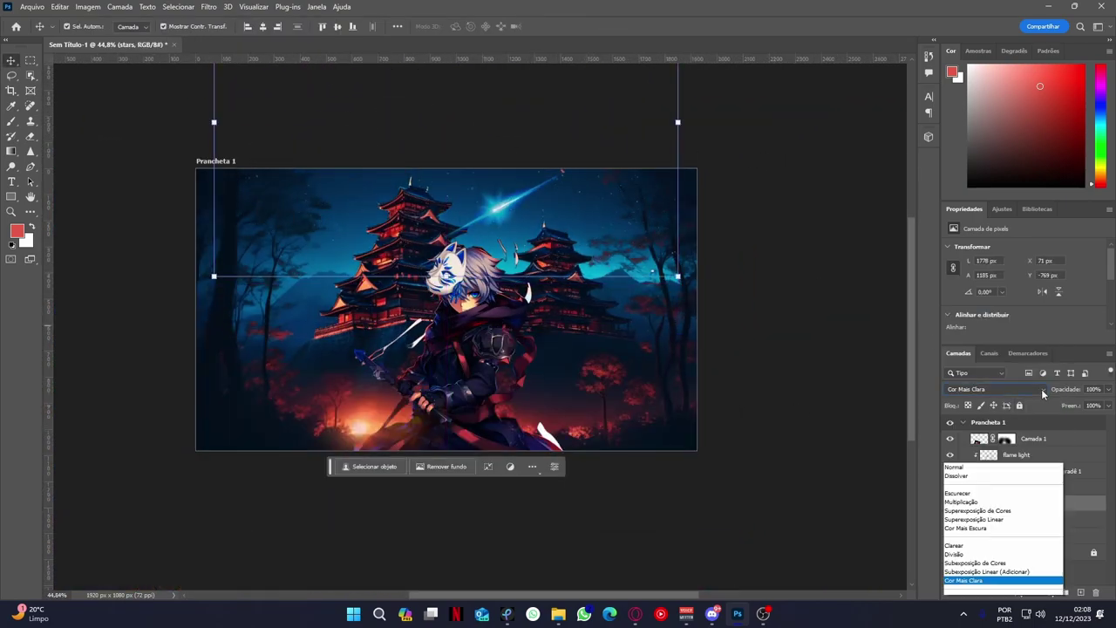
drag(336, 174, 336, 181)
click(1042, 390)
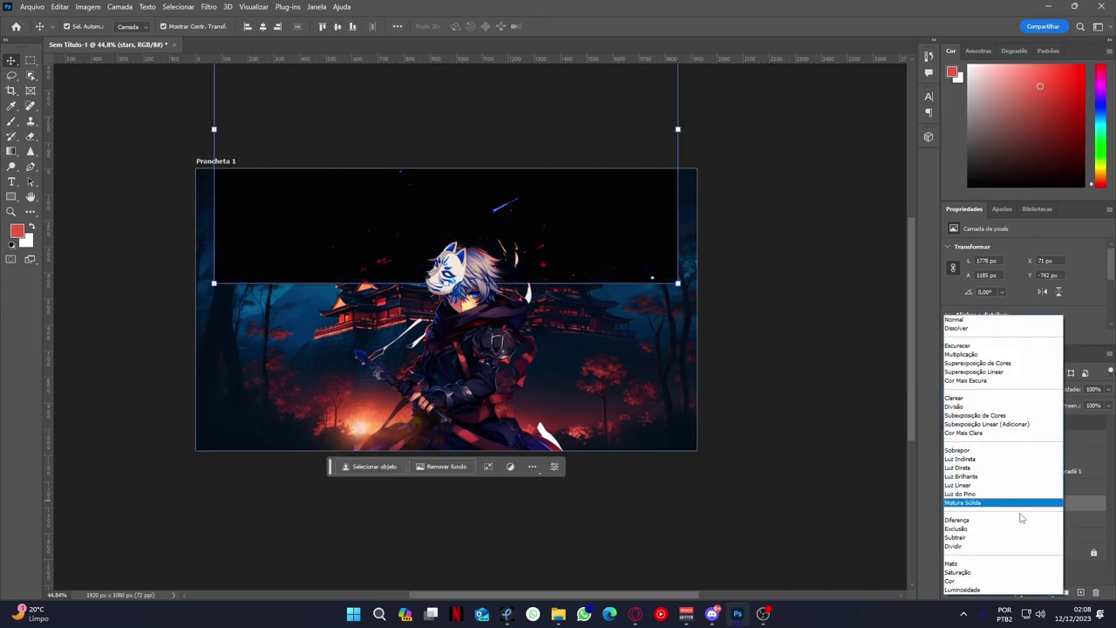
click(1012, 524)
click(1042, 390)
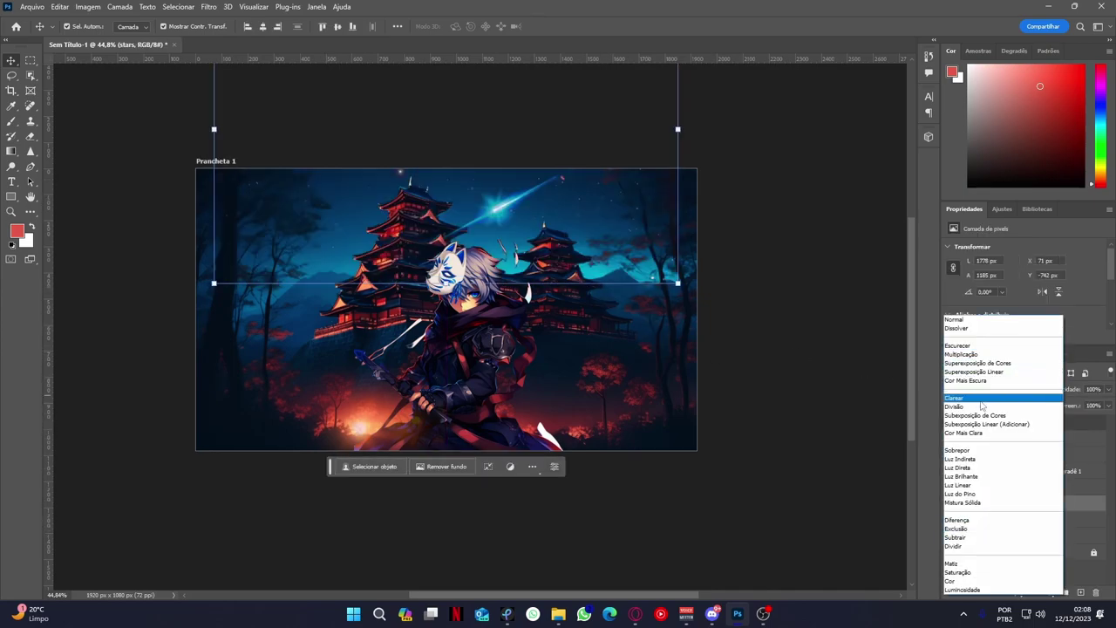
click(954, 406)
Add a layer mask to the stars and paint black around the ninja.
click(1049, 592)
key(d)
key(b)
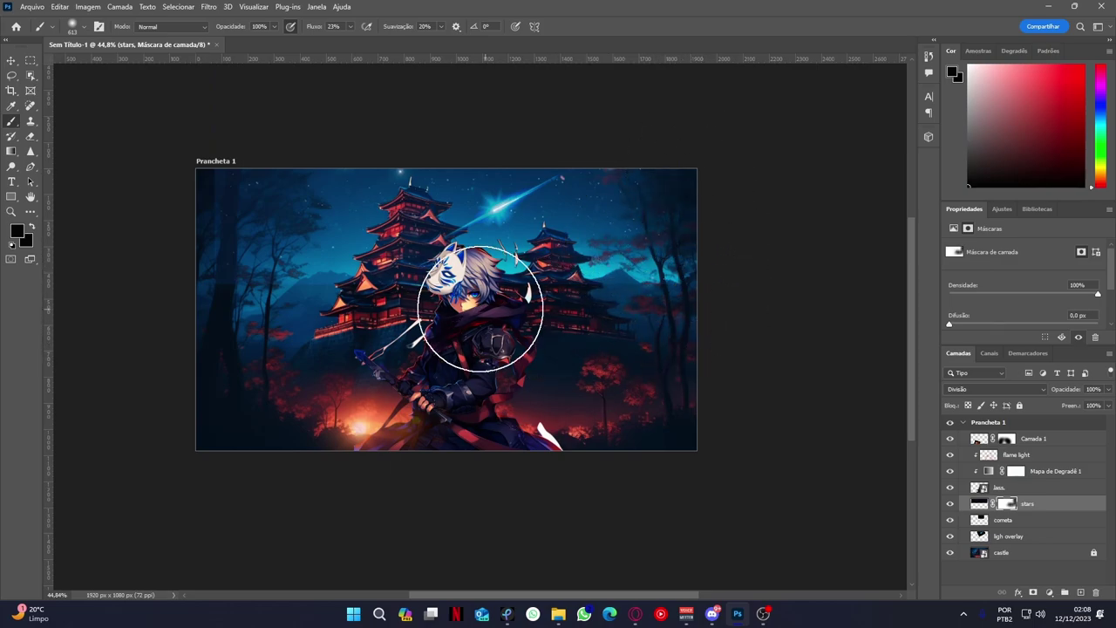
click(13, 62)
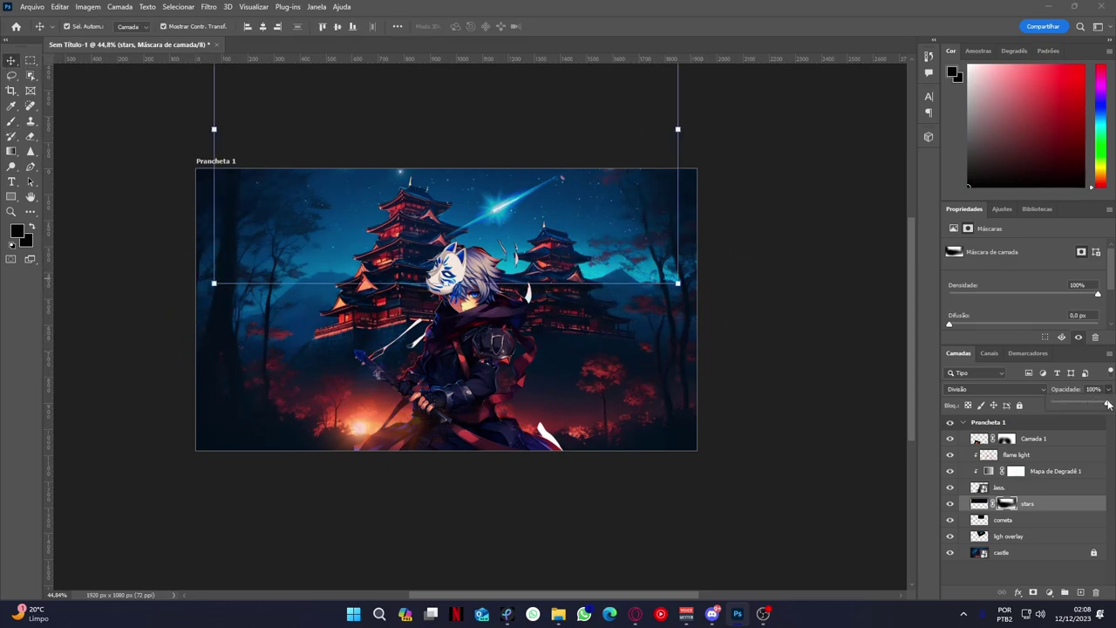
click(736, 167)
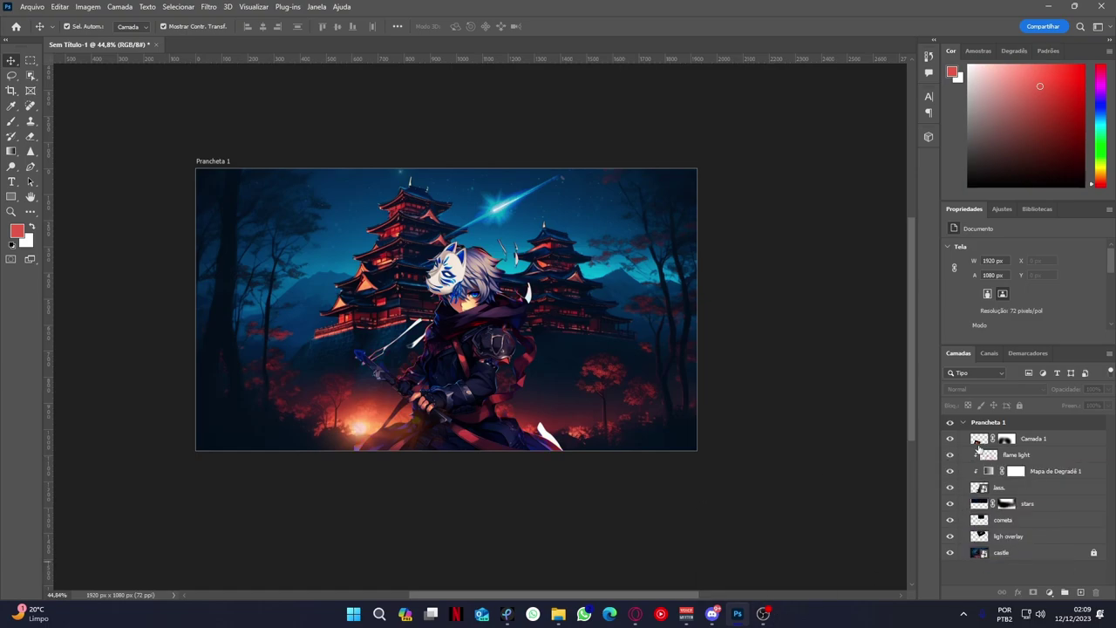
Add a red-and-cyan painted layer over the ninja and an empty layer above the castle.
click(950, 439)
click(1034, 487)
click(1080, 592)
click(11, 121)
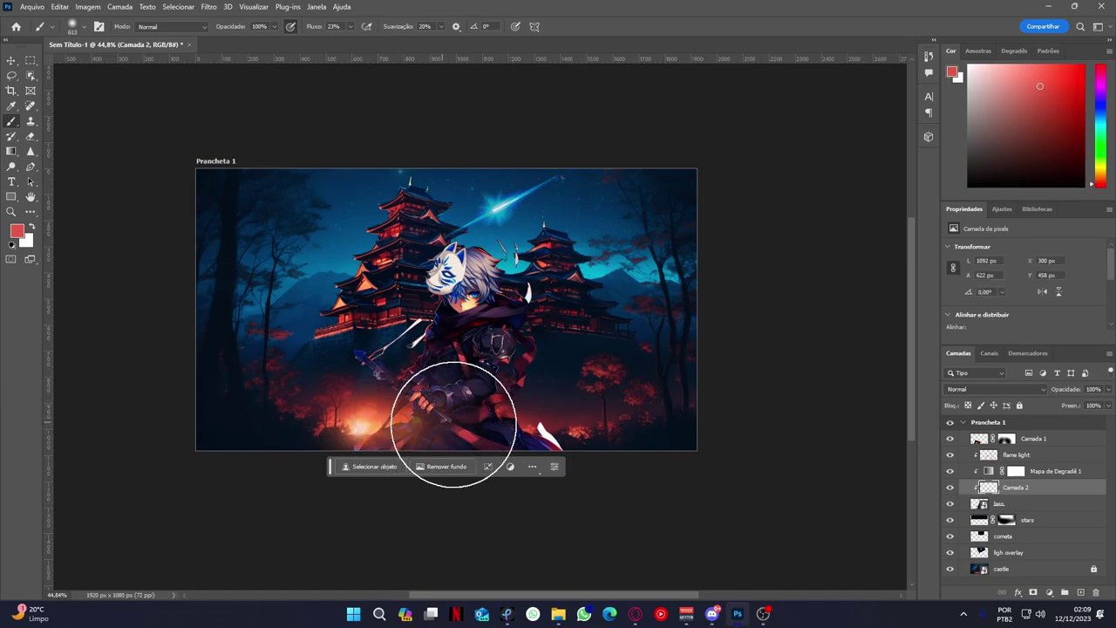
alt+click(517, 240)
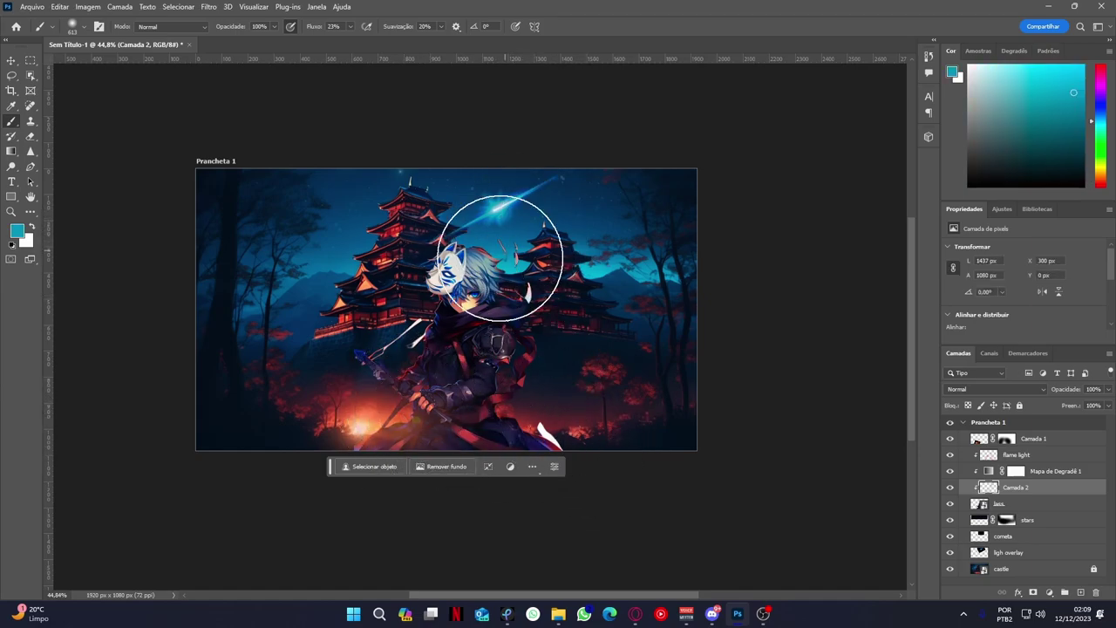
click(1019, 569)
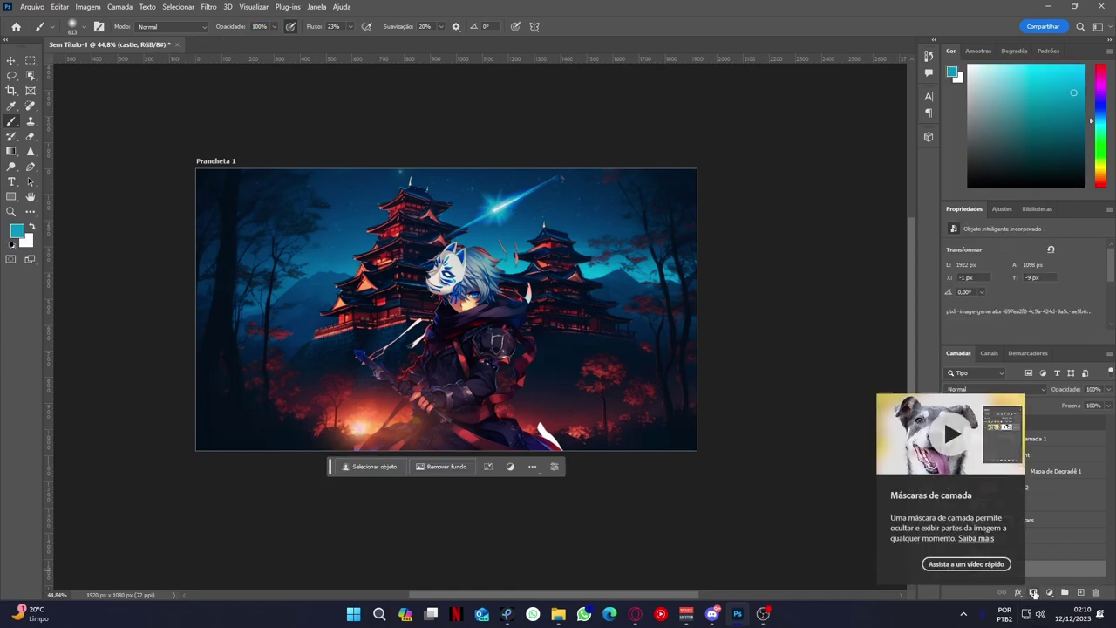
click(1081, 592)
Delete the flat cyan roof shape layer 'Forma 1 copiar 2'.
scroll(541, 236, up, 5)
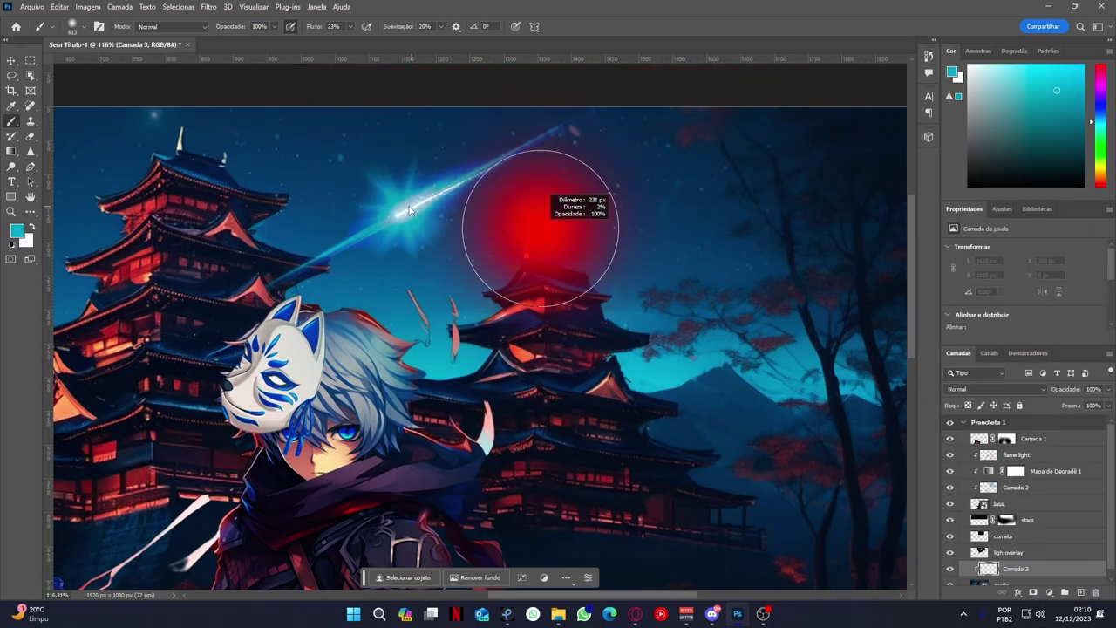
scroll(388, 231, down, 2)
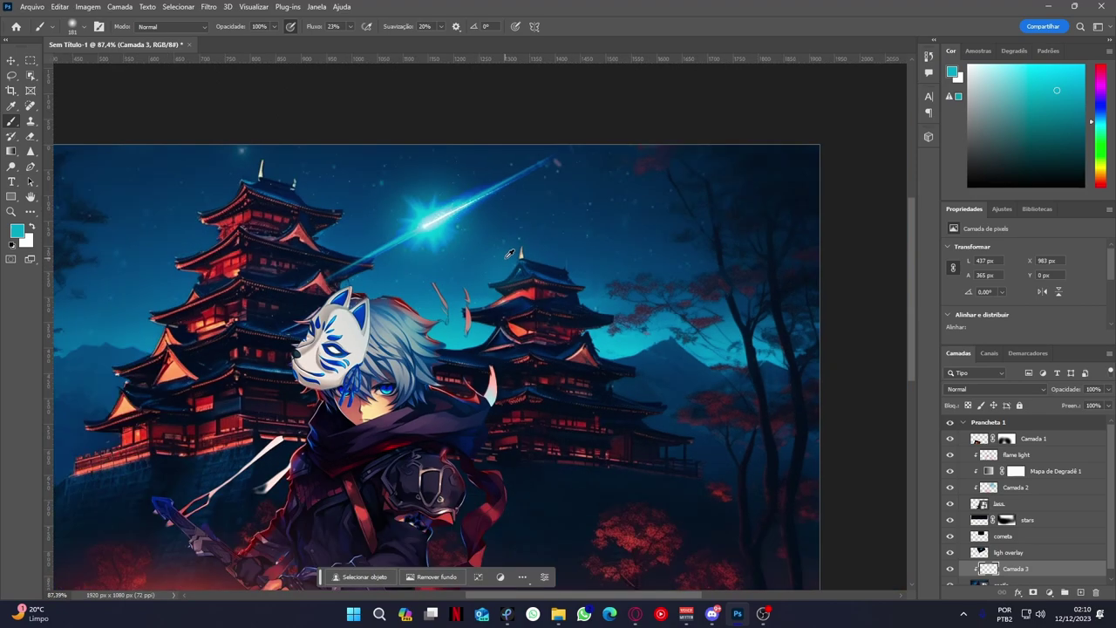
scroll(414, 206, down, 1)
drag(497, 288, 515, 268)
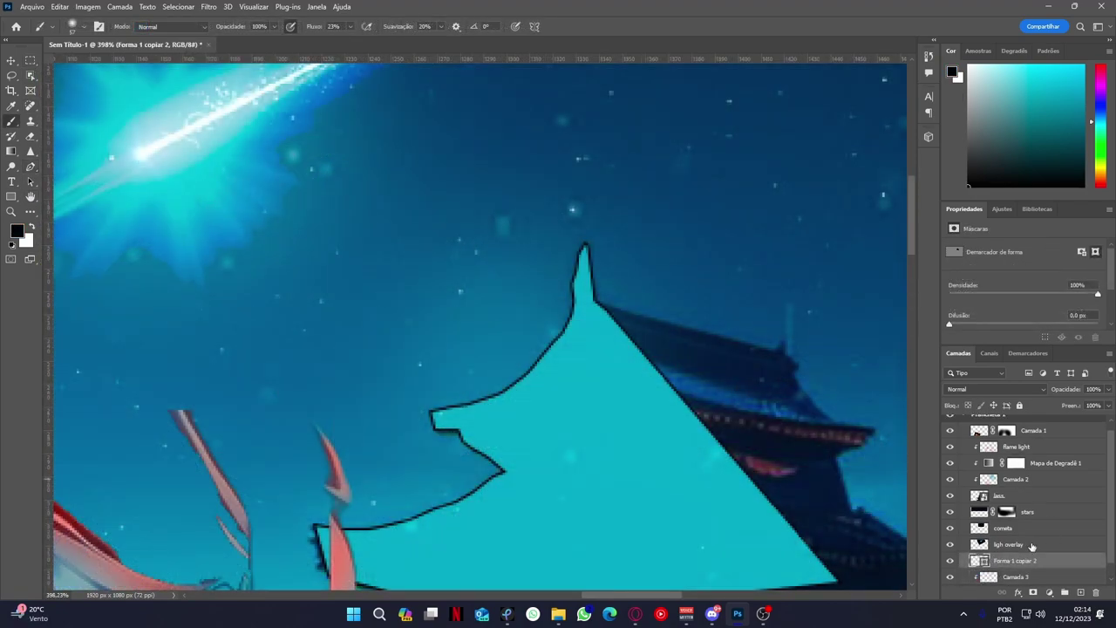
key(Delete)
Sample the comet's cyan as paint colour, shrink the brush to 22, and delete Camada 3.
scroll(590, 362, down, 2)
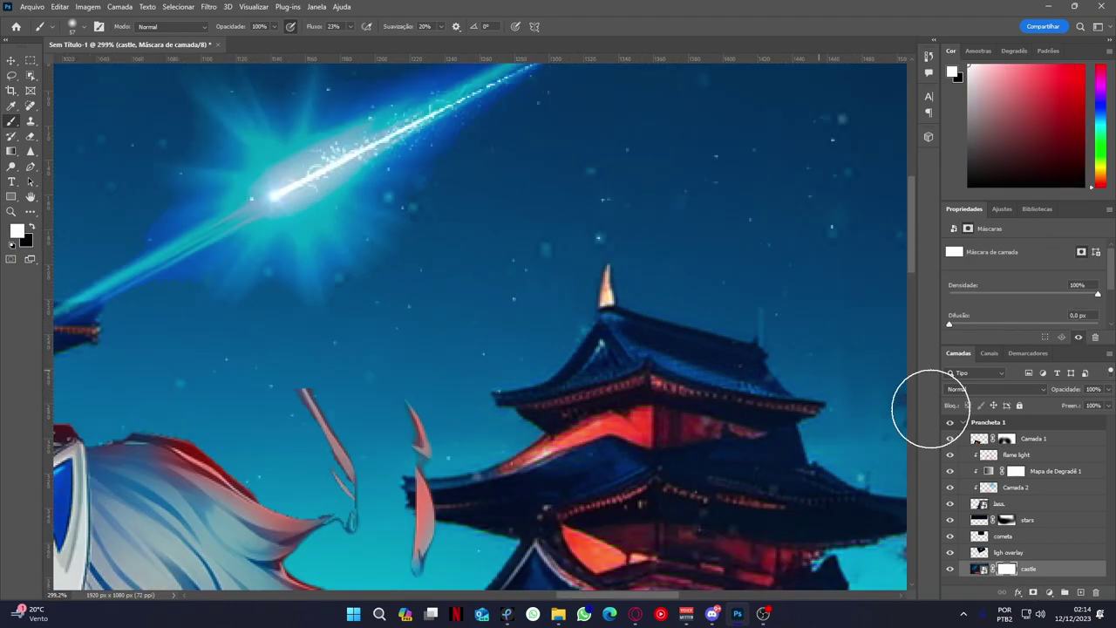
alt+click(273, 163)
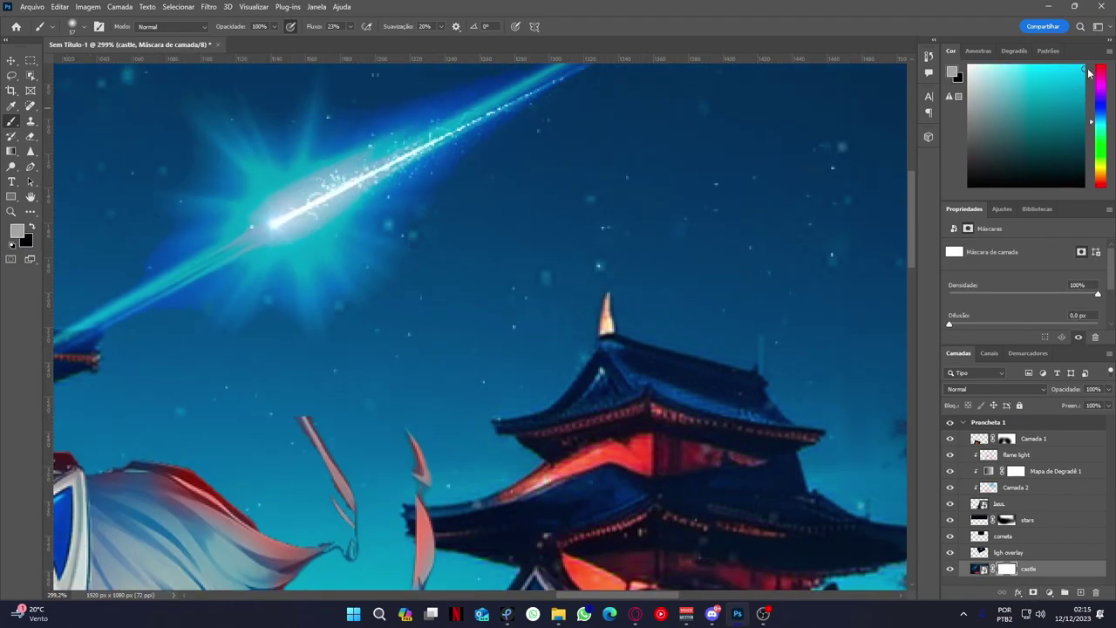
drag(1100, 122, 1101, 126)
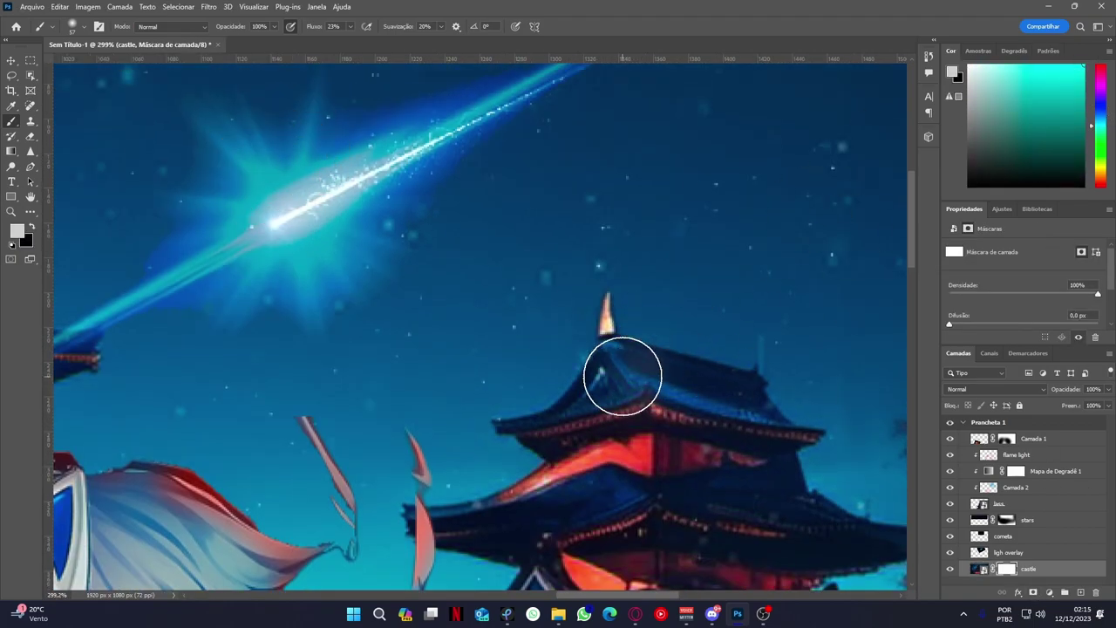
alt+click(347, 219)
scroll(543, 345, up, 5)
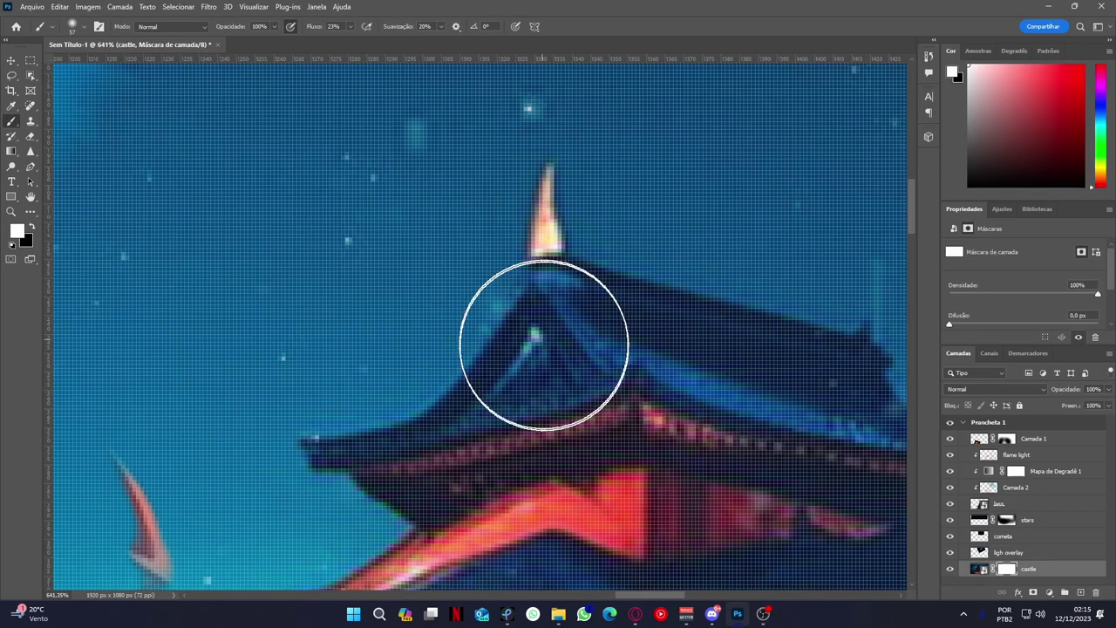
key(bracketleft)
key(bracketleft)
key(bracketleft)
scroll(518, 347, down, 4)
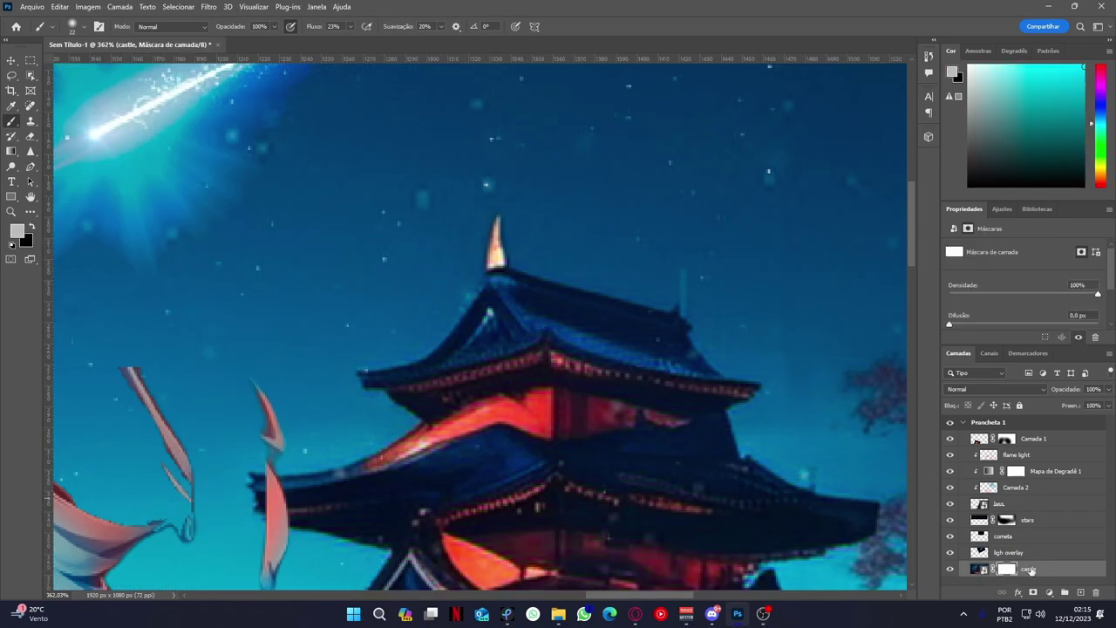
key(Delete)
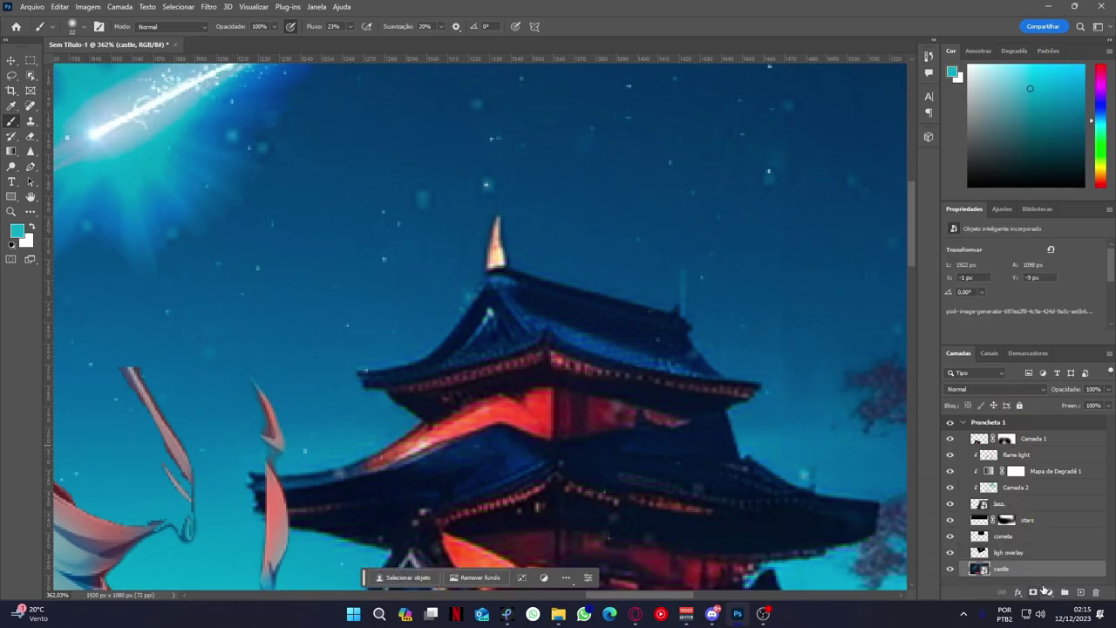
Add a new layer above the castle and clip it to the castle layer.
click(1033, 593)
click(1030, 88)
right_click(1029, 568)
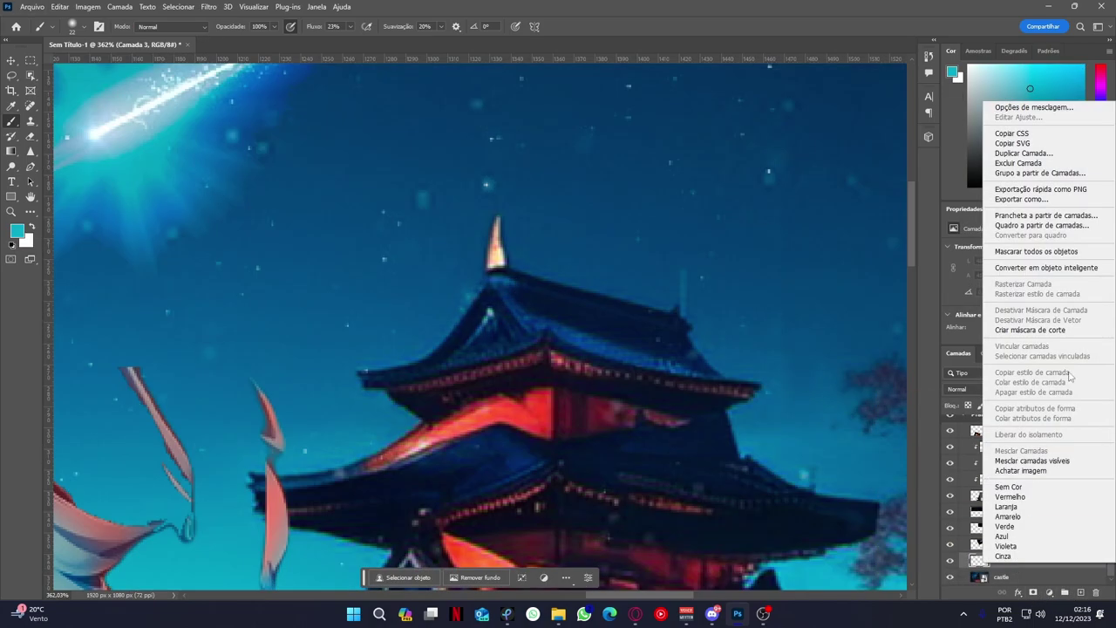
click(1046, 330)
Paint cyan along the pagoda roof, eaves and spire, blended in Cor mode.
drag(495, 288, 340, 474)
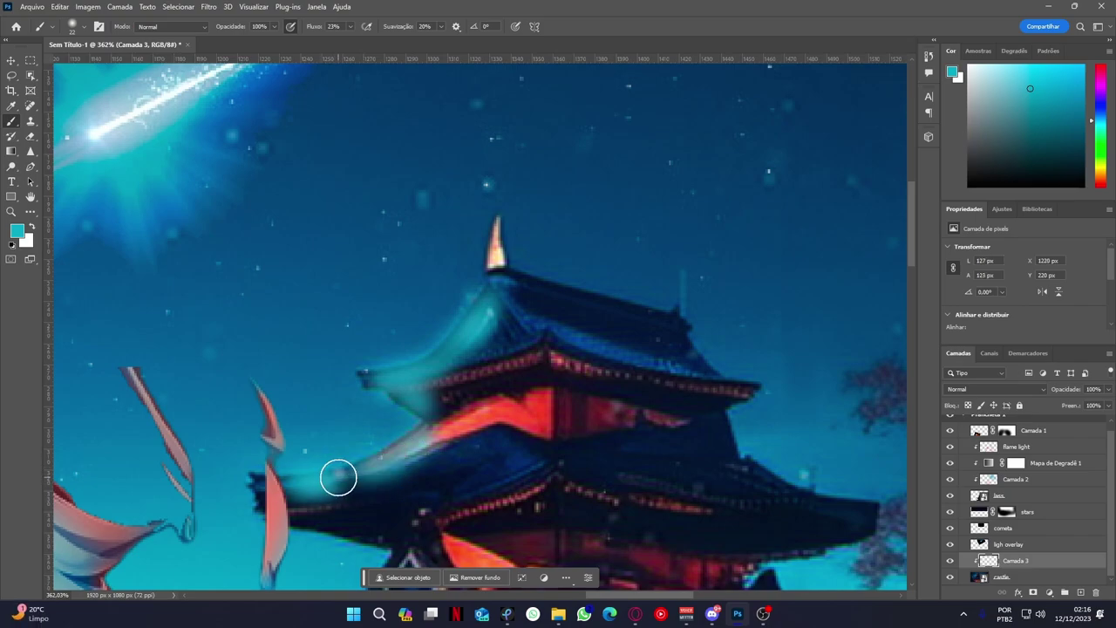
drag(495, 222, 492, 285)
click(994, 389)
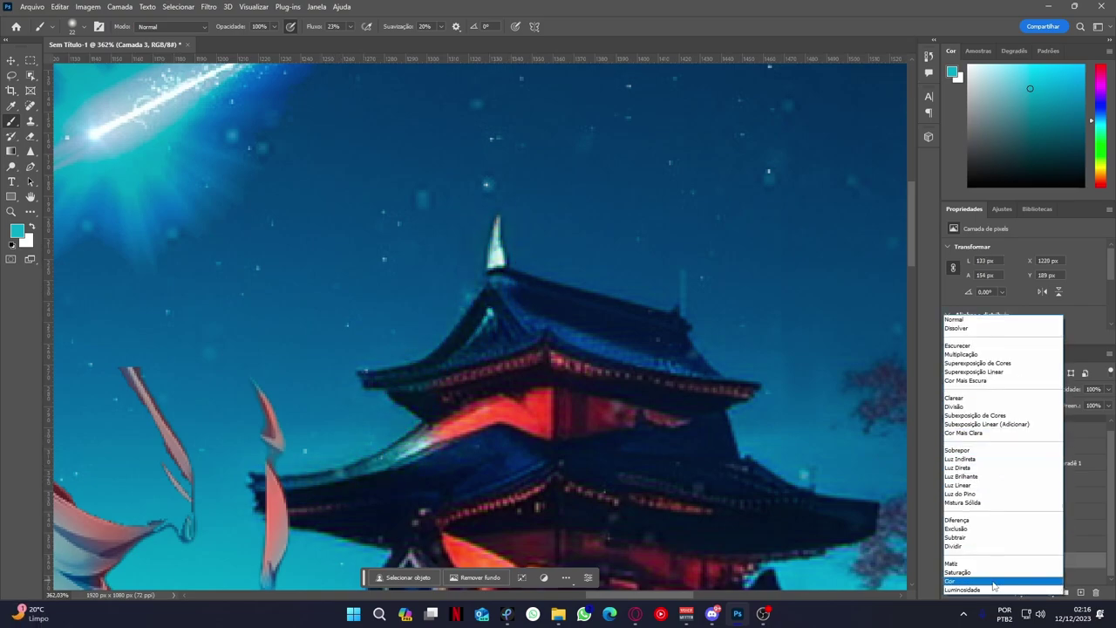
click(960, 580)
Add a layer mask to the cyan glow layer and return to the layer itself.
click(1035, 593)
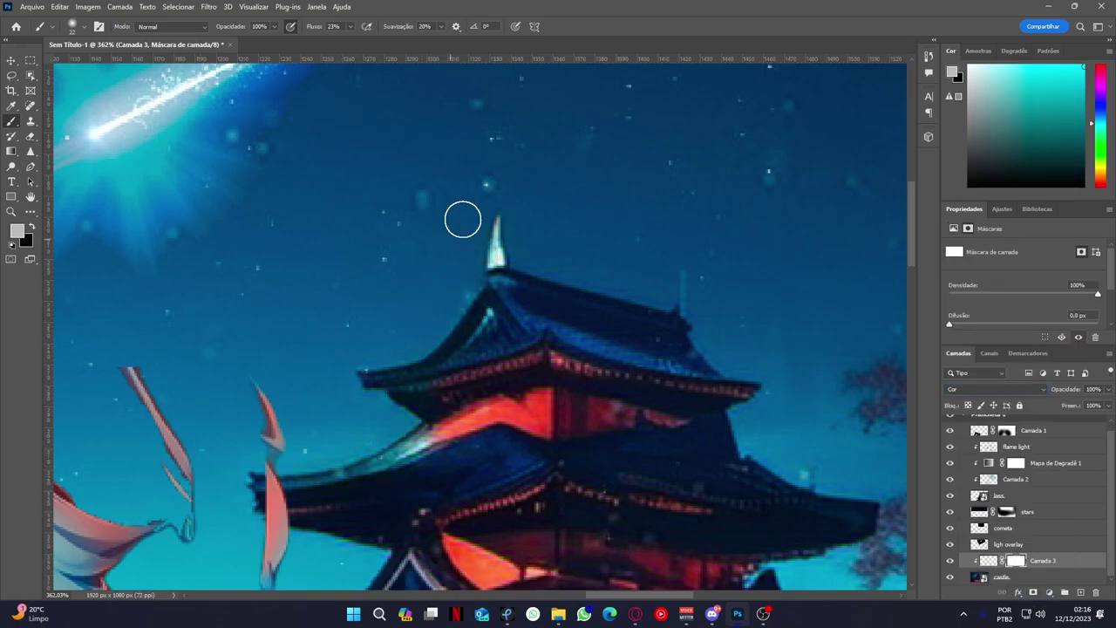
scroll(378, 438, down, 5)
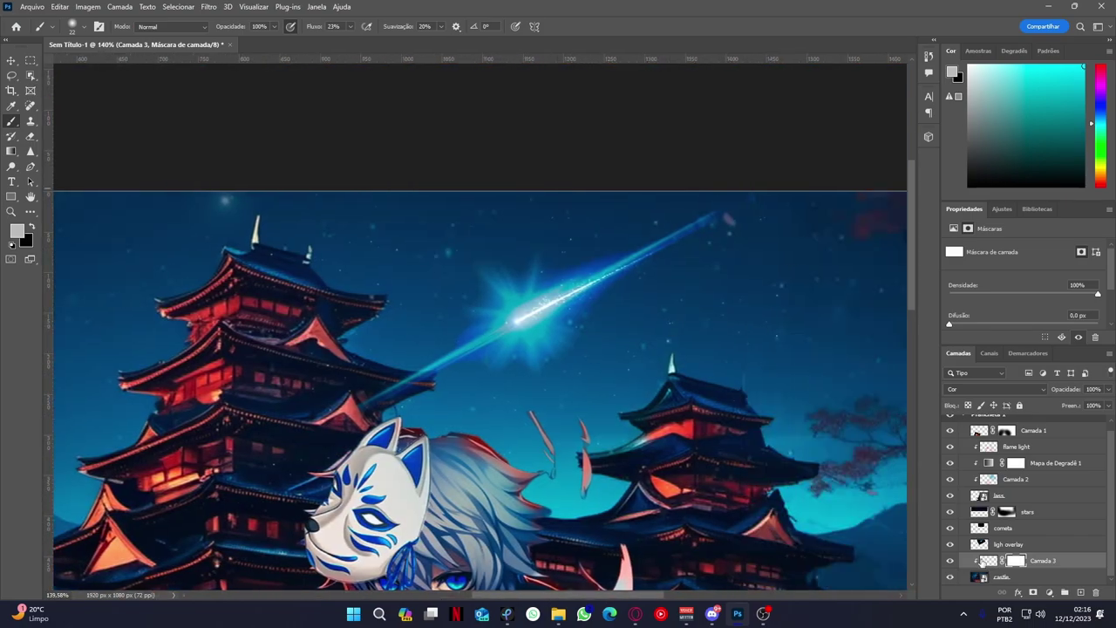
key(ctrl+2)
scroll(373, 332, up, 1)
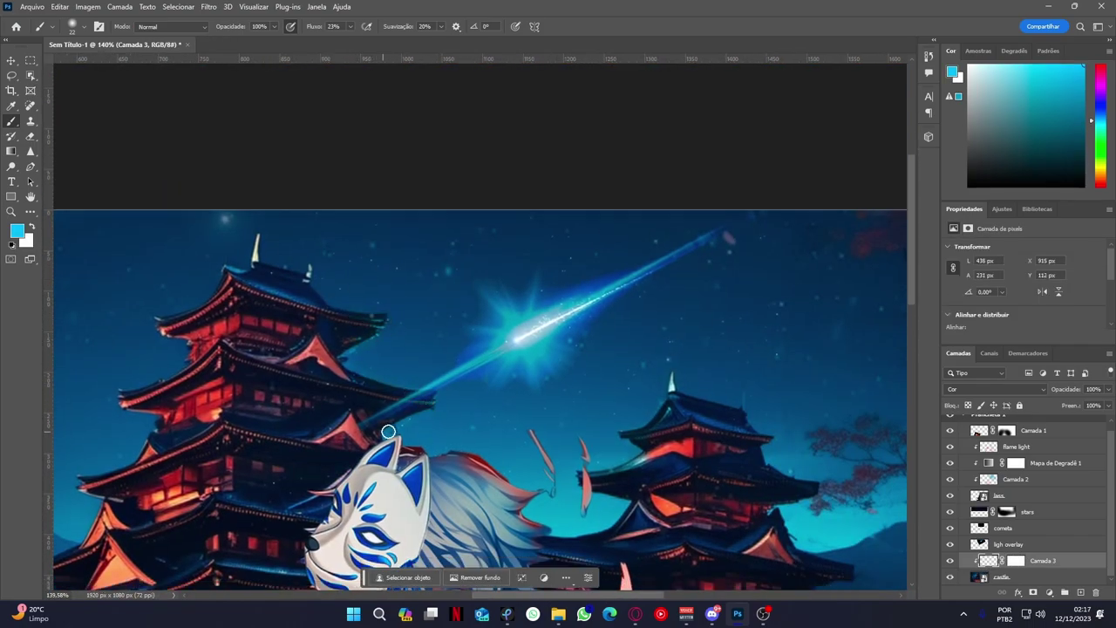
scroll(471, 337, down, 3)
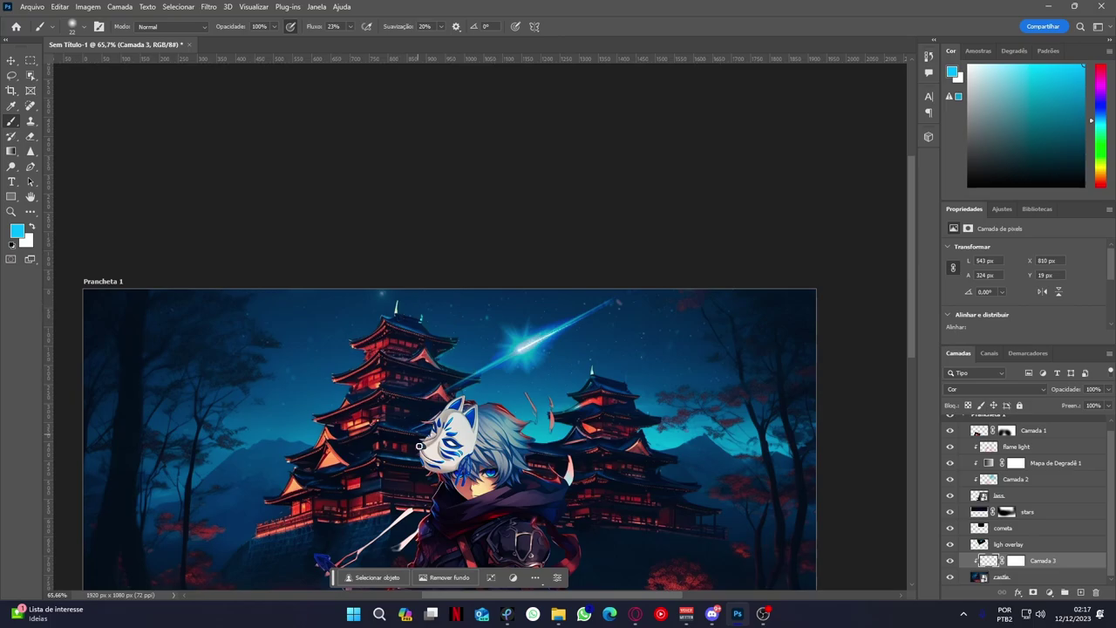
scroll(561, 462, up, 4)
scroll(530, 420, down, 3)
scroll(504, 291, up, 5)
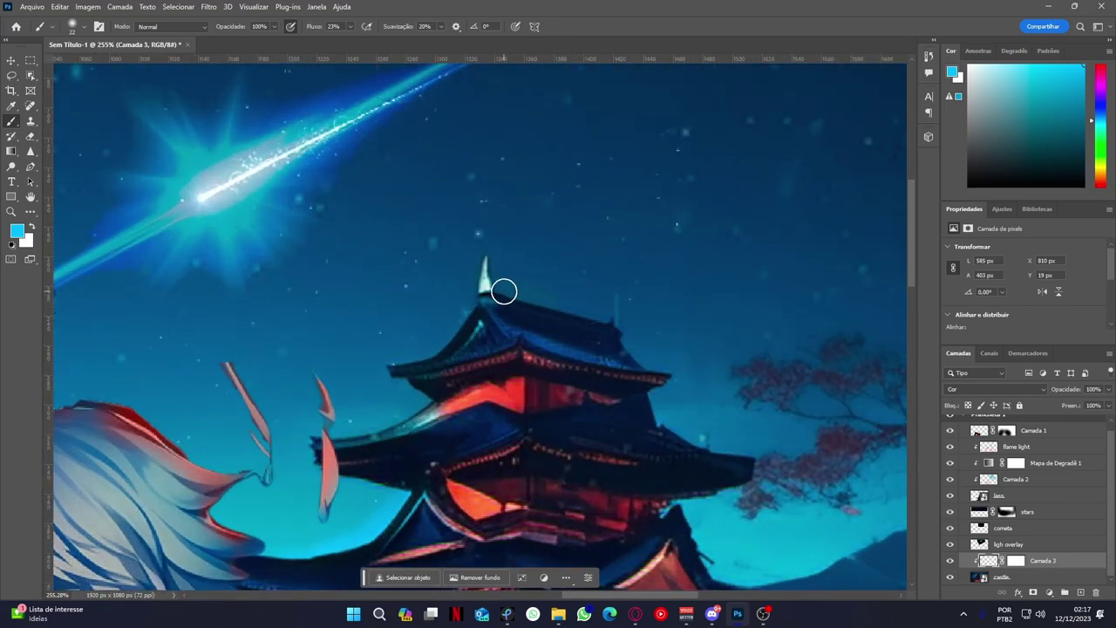
scroll(482, 260, down, 3)
scroll(488, 331, down, 2)
scroll(497, 384, down, 1)
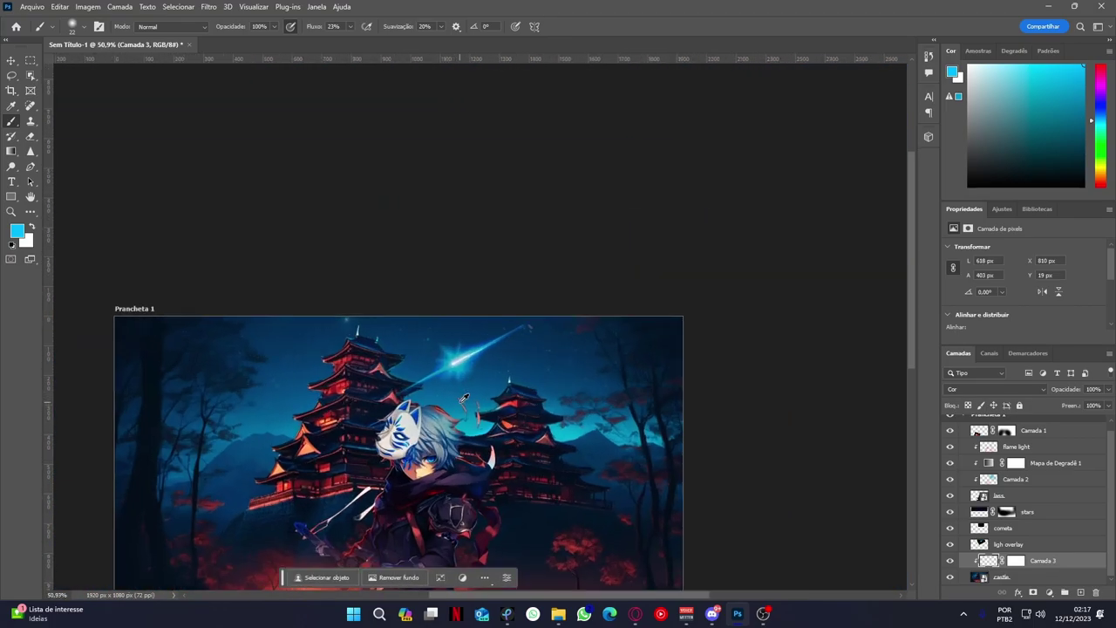
scroll(502, 413, up, 4)
scroll(502, 412, up, 1)
Target the cyan glow layer's mask and inspect the roof glow.
click(1016, 560)
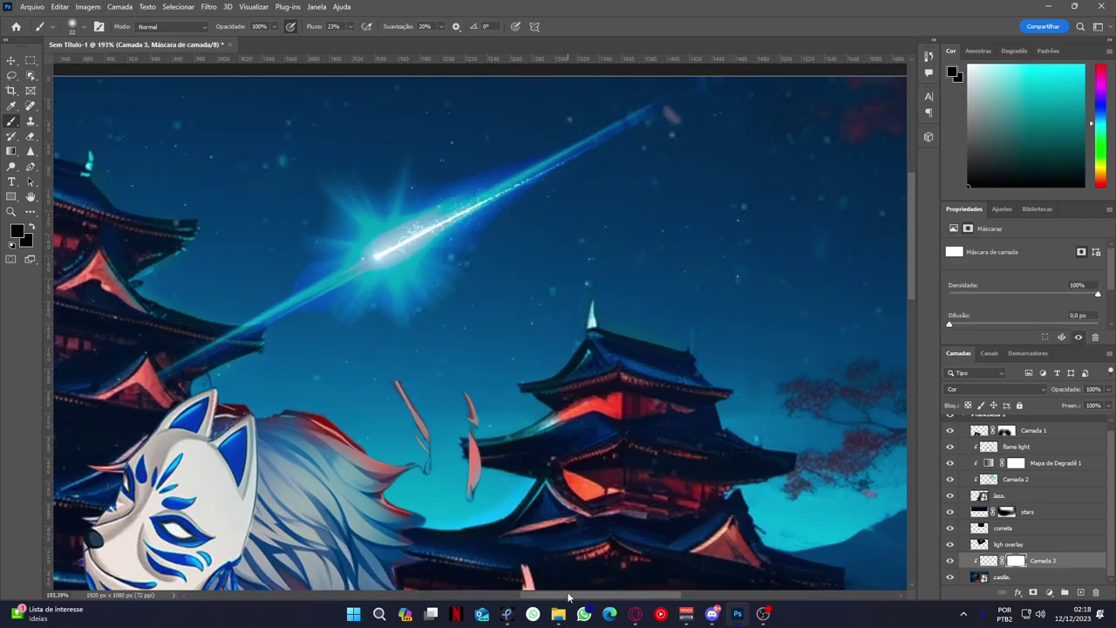
scroll(372, 170, up, 3)
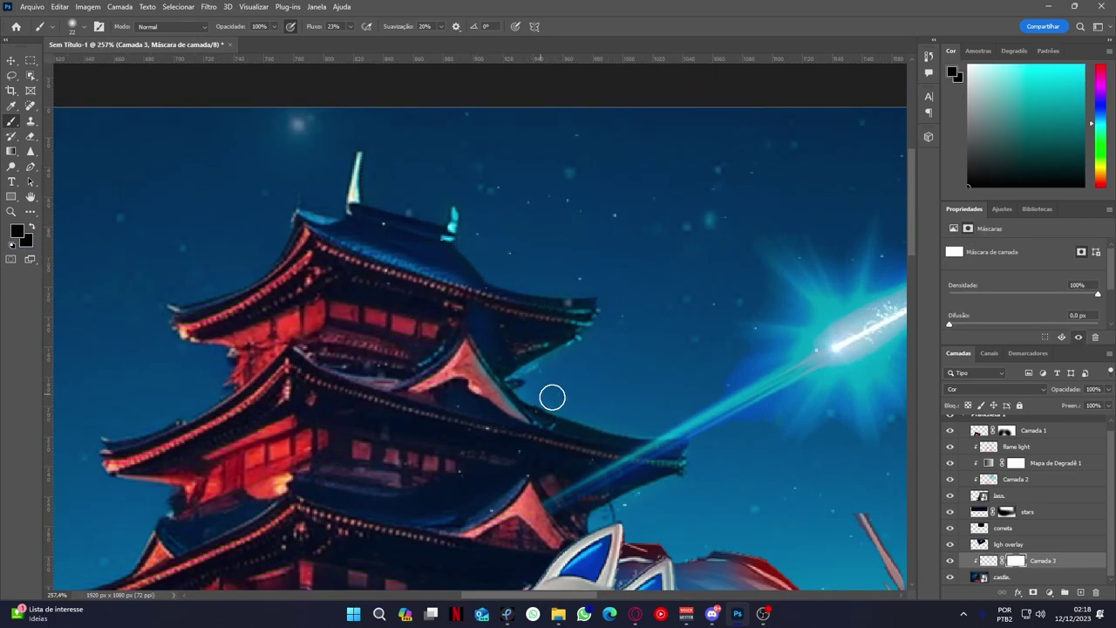
scroll(552, 397, down, 3)
scroll(703, 262, up, 4)
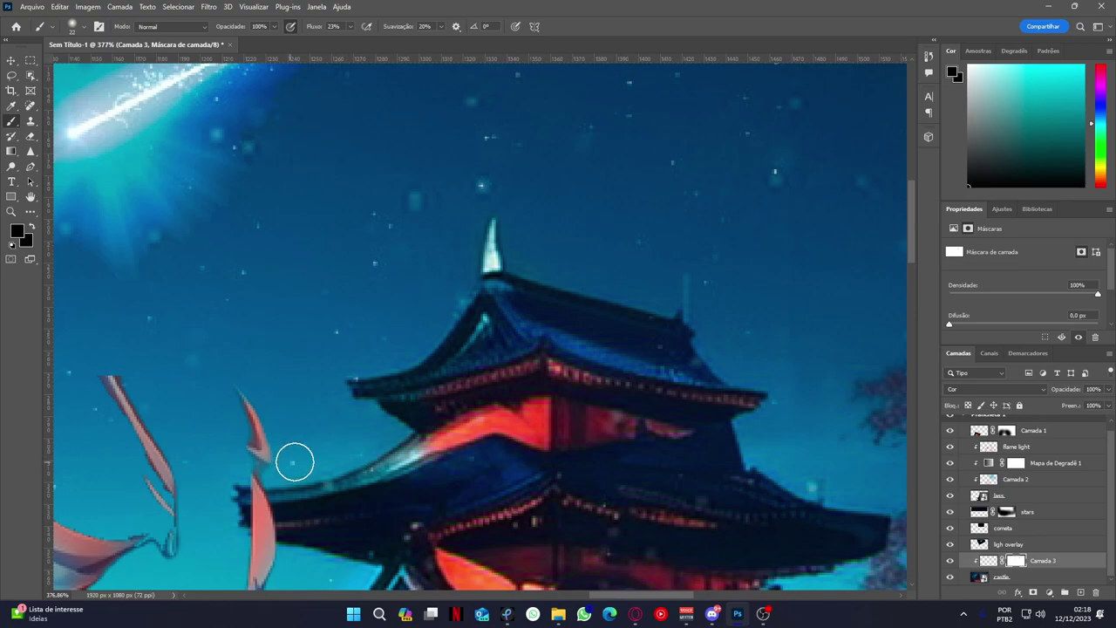
scroll(295, 461, down, 3)
scroll(366, 466, down, 2)
scroll(446, 470, up, 1)
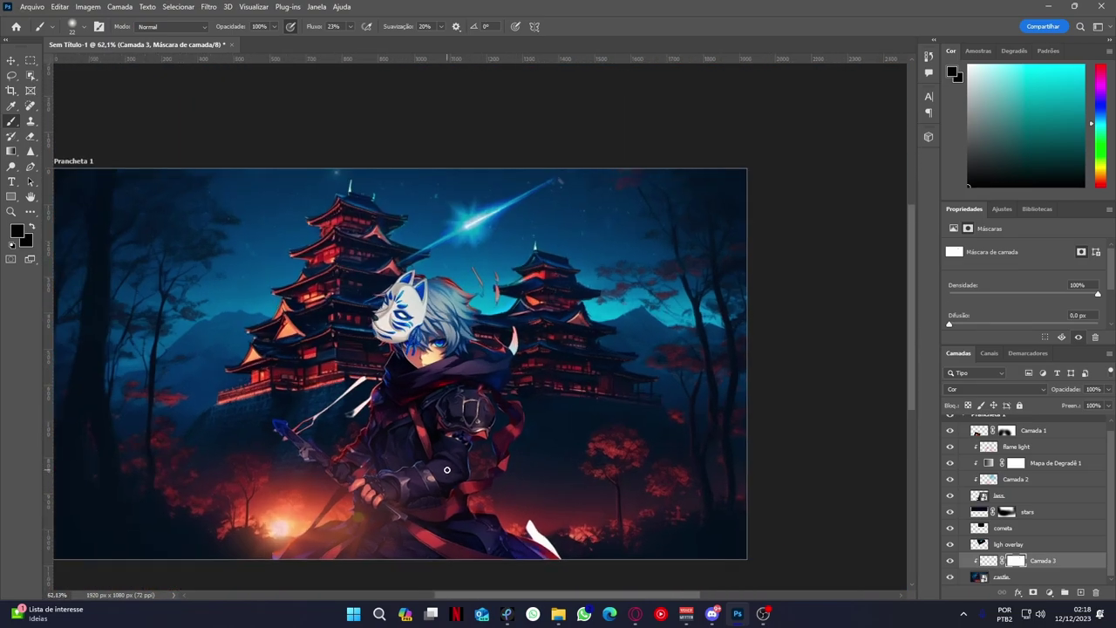
Add an Exposure adjustment layer with exposure -3.49.
click(1049, 592)
click(1051, 467)
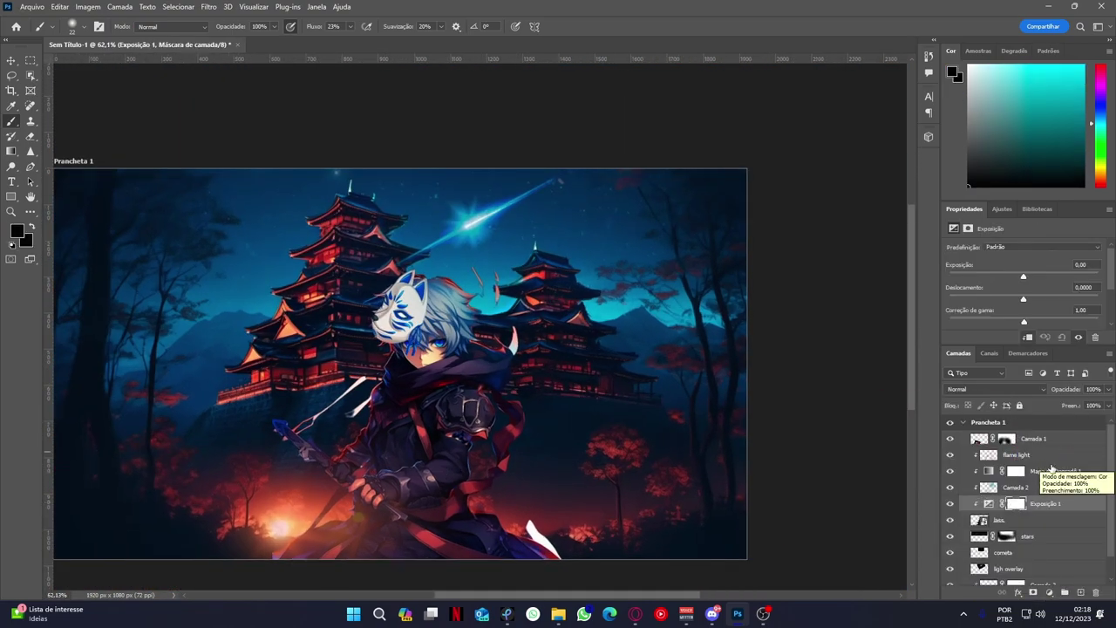
drag(1024, 276, 984, 277)
Invert the Exposure mask, paint white over the ninja, and set opacity to 62%.
key(x)
key(ctrl+i)
scroll(272, 540, up, 1)
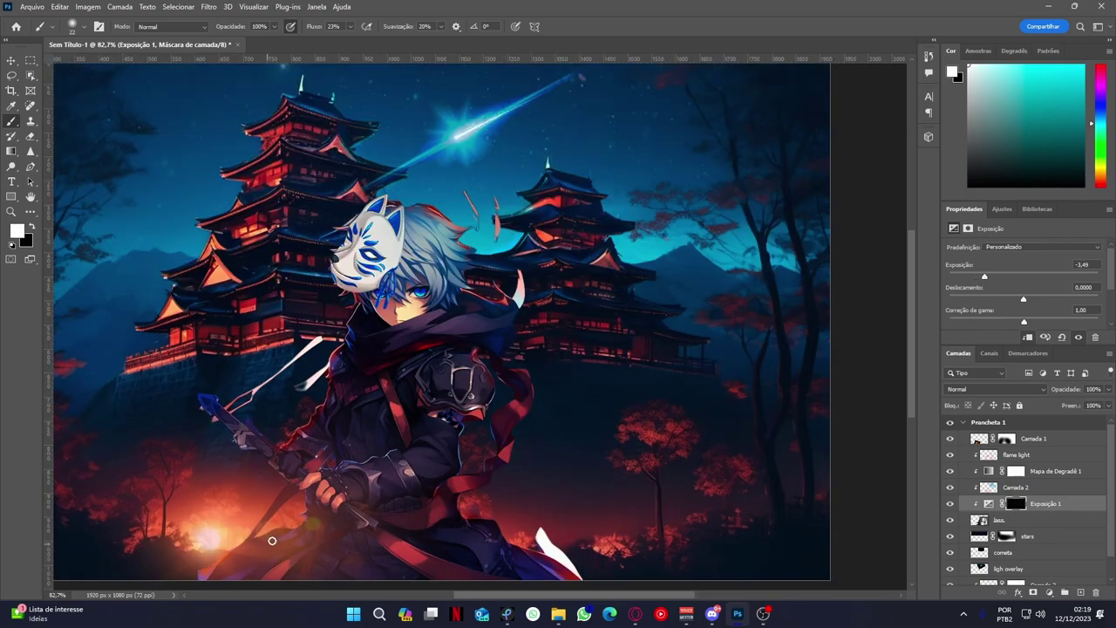
mouse_move(247, 486)
mouse_down()
mouse_move(367, 236)
mouse_move(474, 274)
mouse_move(481, 481)
mouse_move(454, 565)
mouse_up()
drag(351, 429, 374, 393)
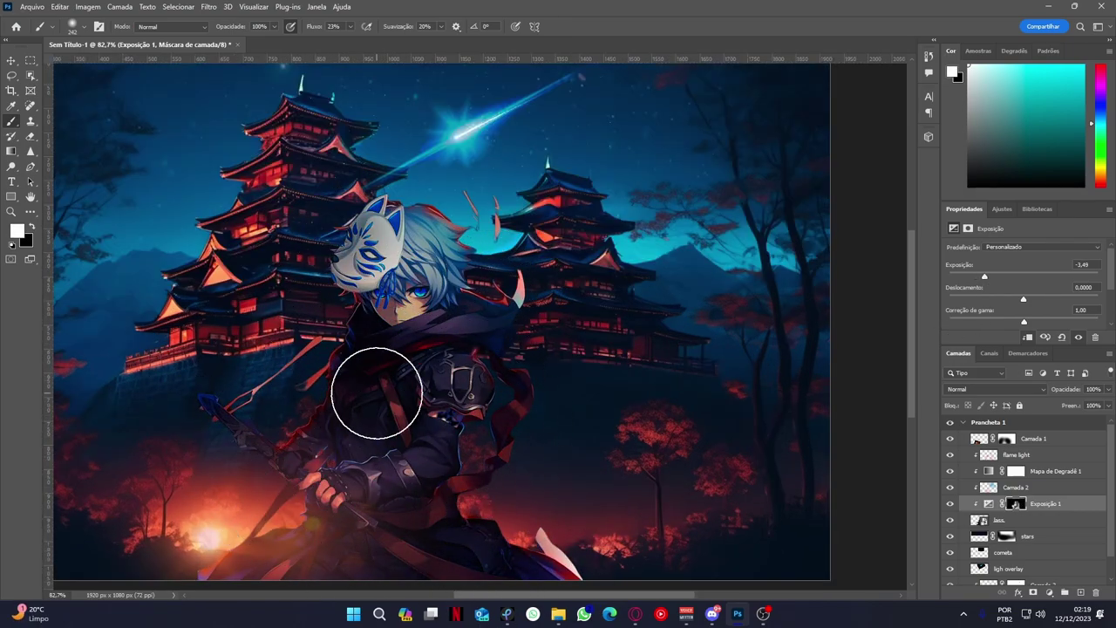
scroll(522, 364, down, 2)
drag(1091, 404, 1088, 407)
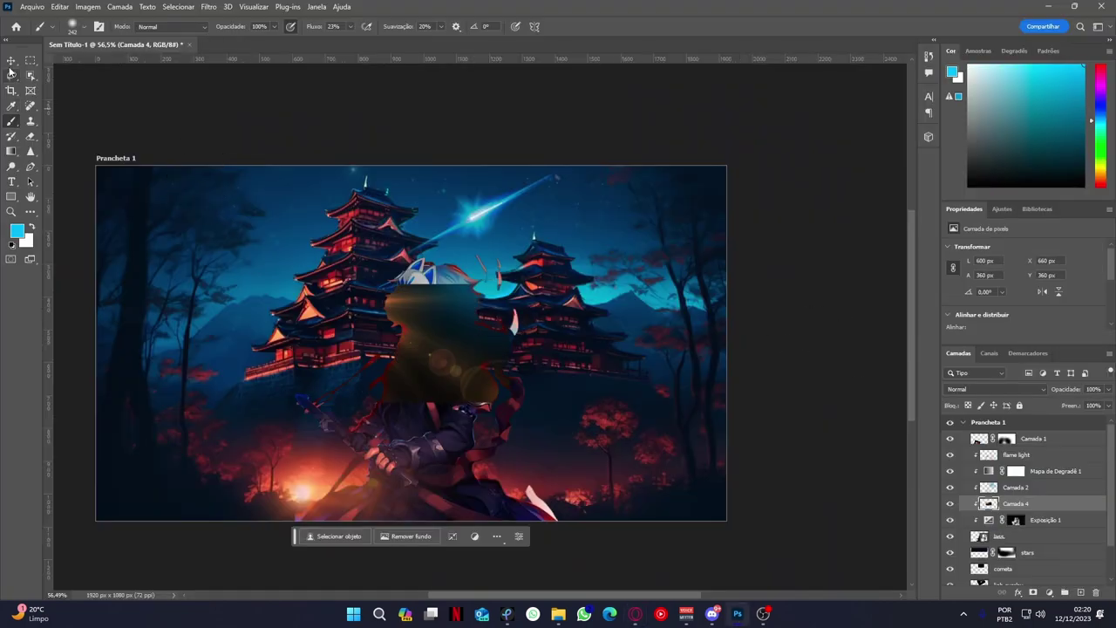
Blend the flame flare in Divisão, moved onto the ninja's hands and rotated about -47°.
click(12, 60)
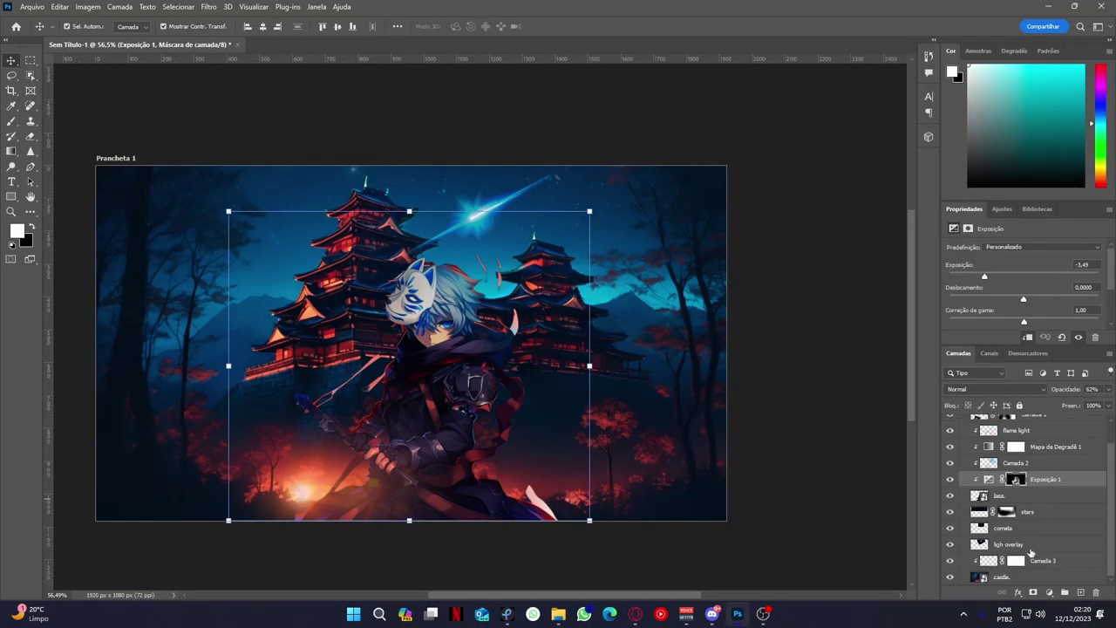
click(995, 389)
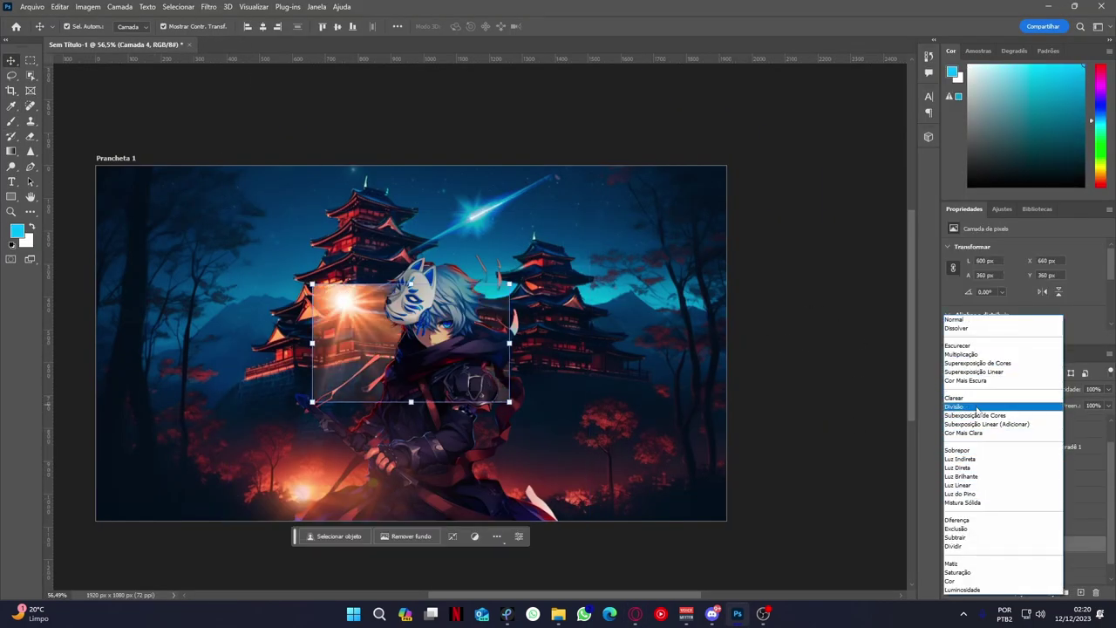
click(954, 406)
key(ctrl+t)
drag(411, 342, 237, 373)
drag(312, 401, 318, 536)
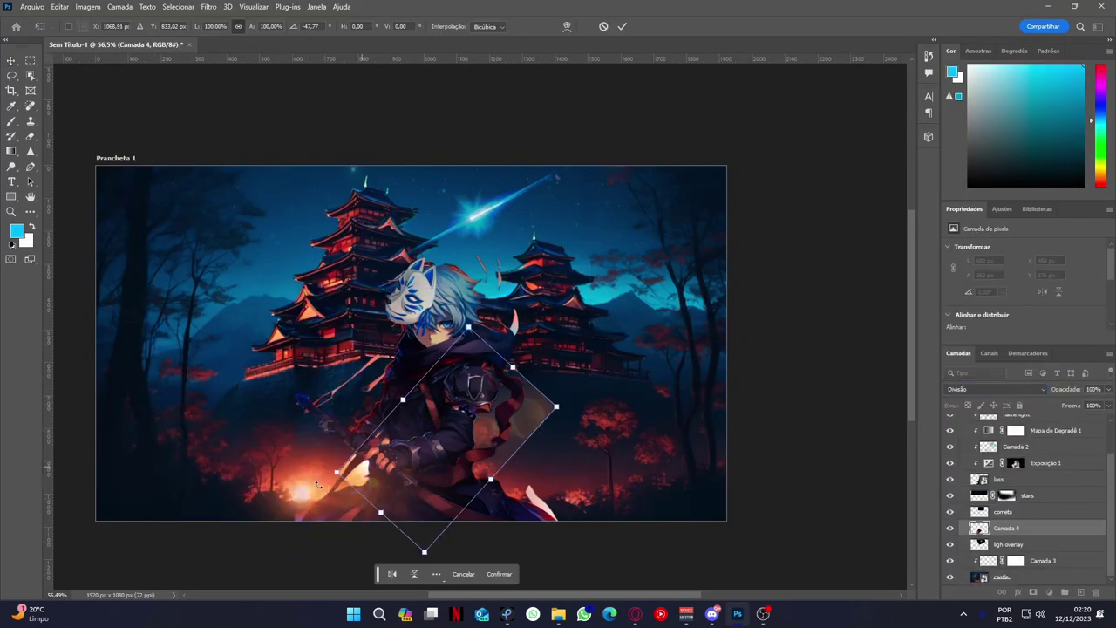
key(Return)
click(1034, 423)
Duplicate the flame glow layer in Divisão mode and rename it 'flame overlay'.
key(ctrl+j)
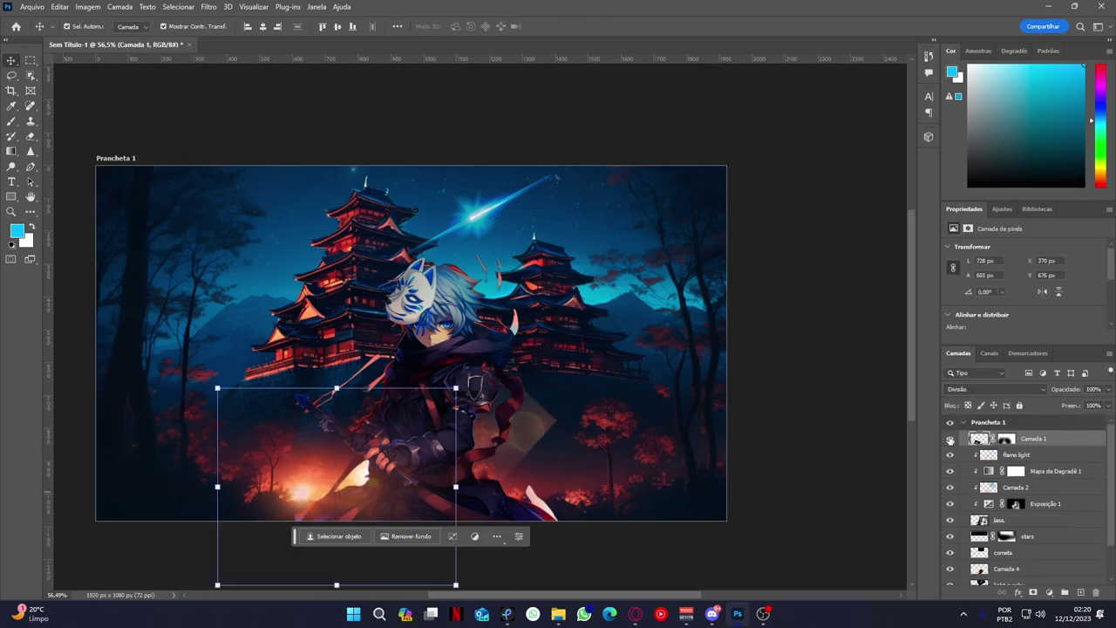
click(994, 389)
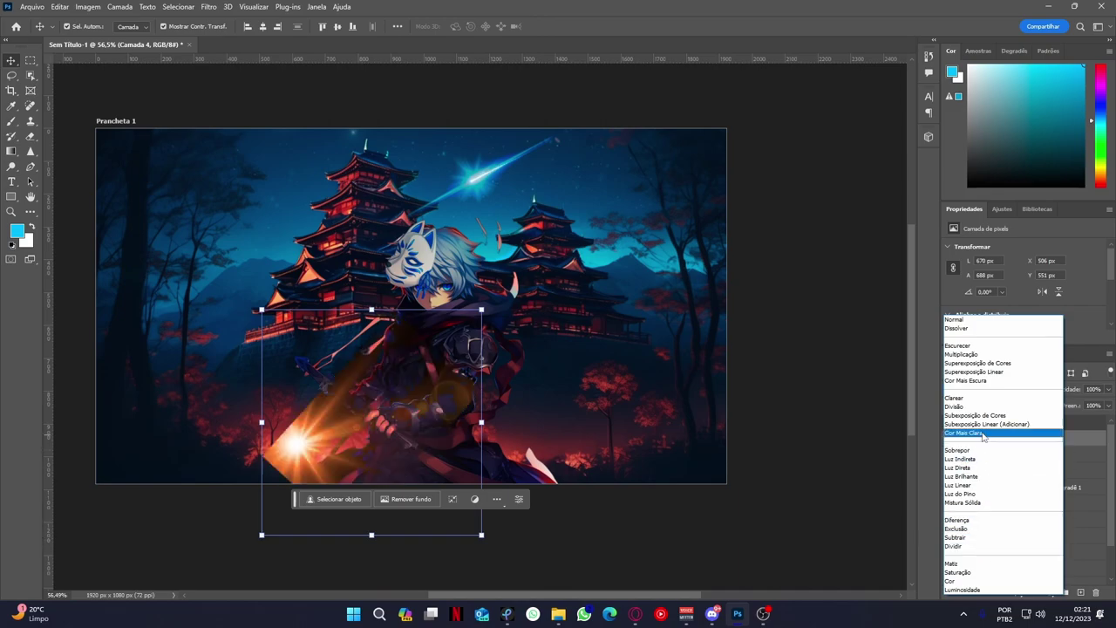
click(960, 580)
click(1044, 454)
double_click(1012, 438)
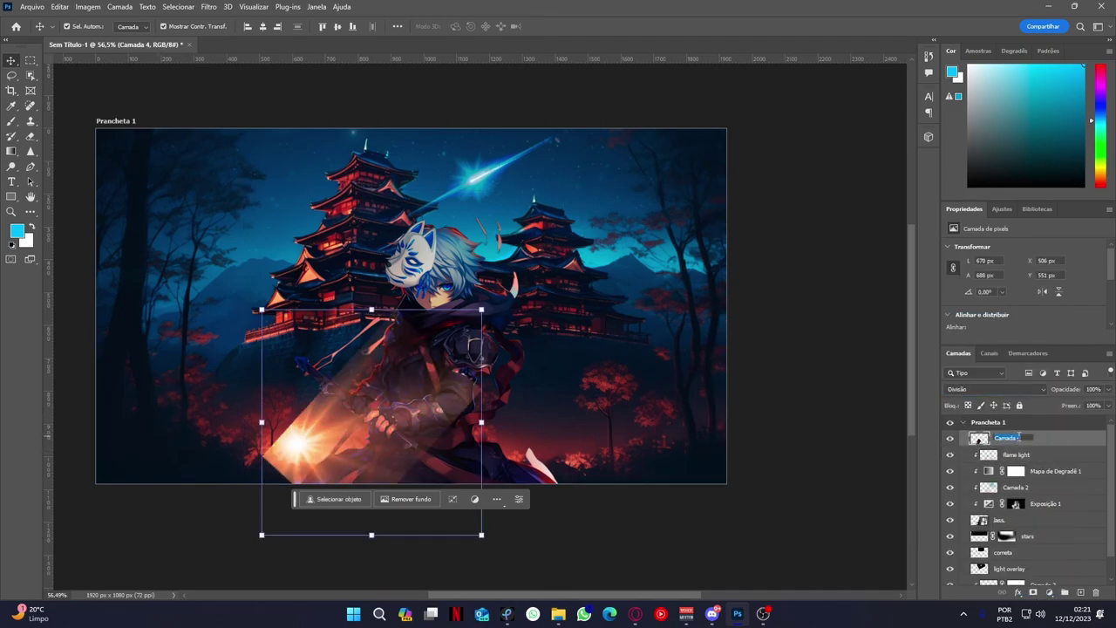
Add a layer mask to flame overlay and paint black on it to soften it.
click(1033, 592)
key(d)
key(b)
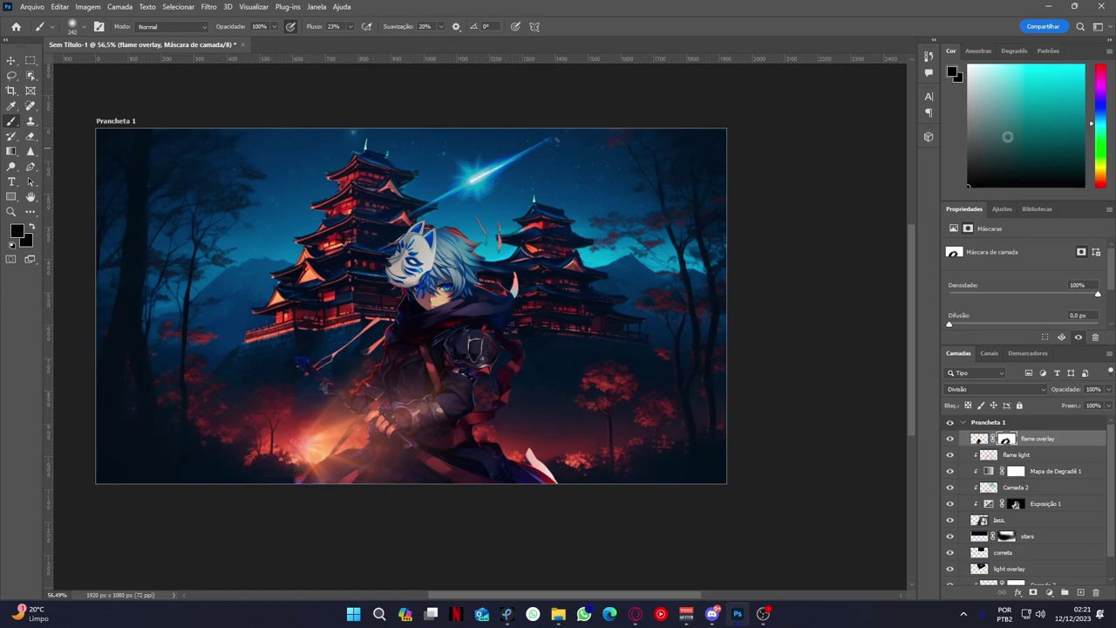
scroll(270, 434, up, 5)
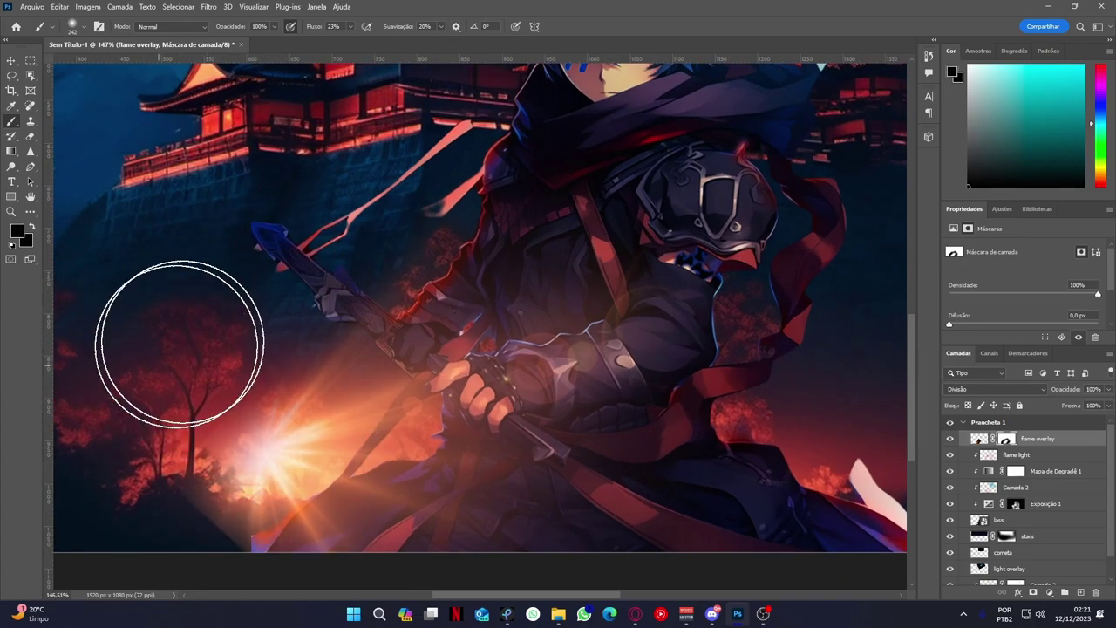
scroll(700, 356, down, 5)
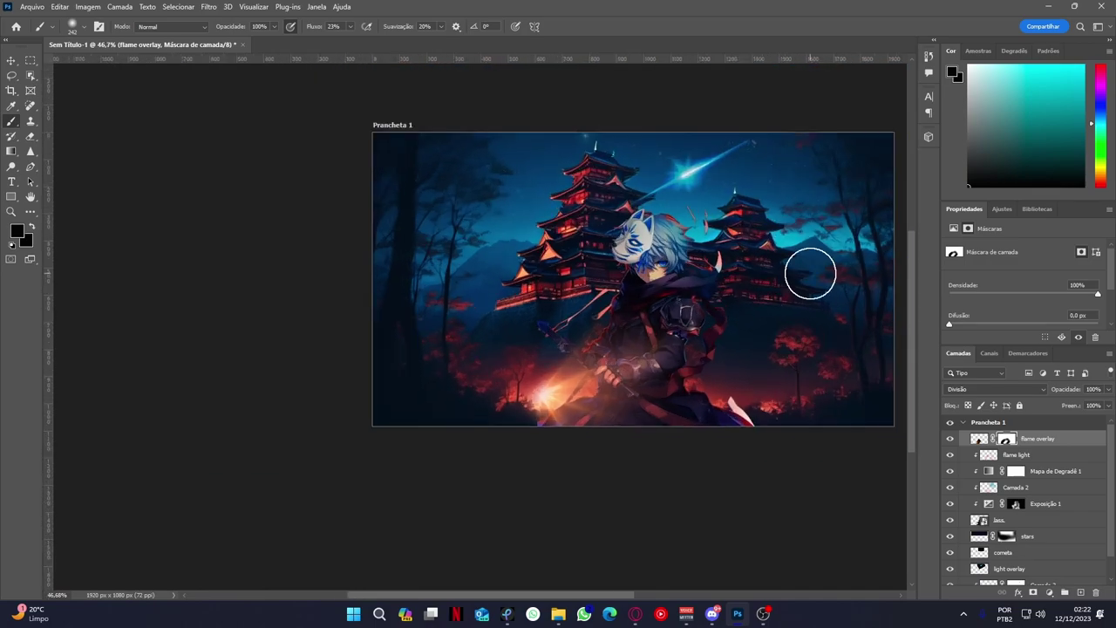
scroll(805, 299, up, 3)
Group the star and comet layers together.
scroll(1029, 523, down, 1)
click(1052, 561)
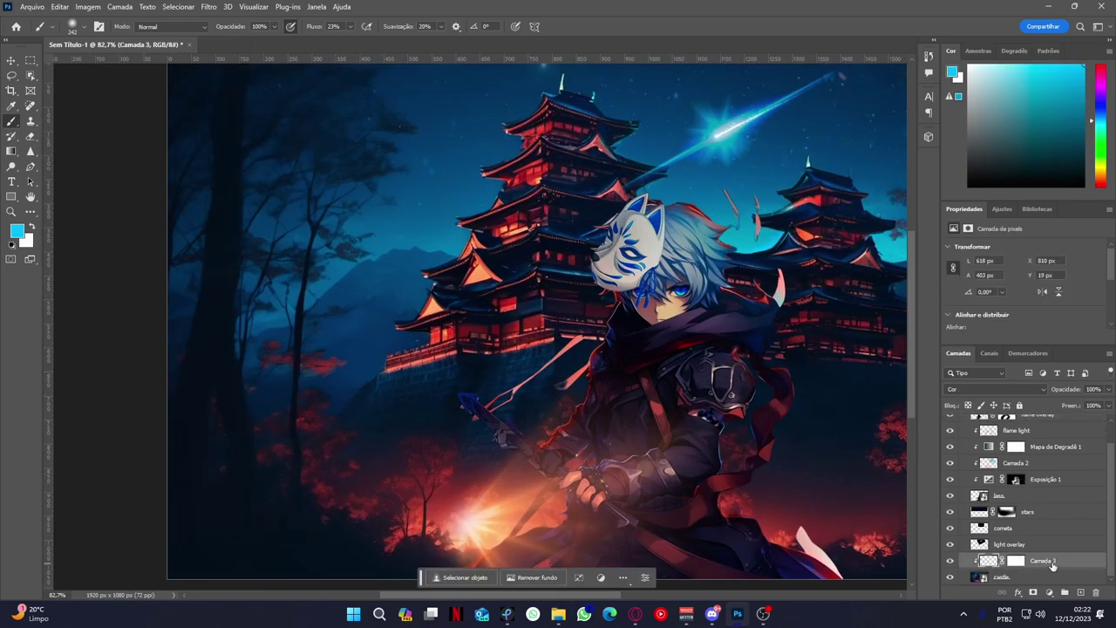
key(ctrl+g)
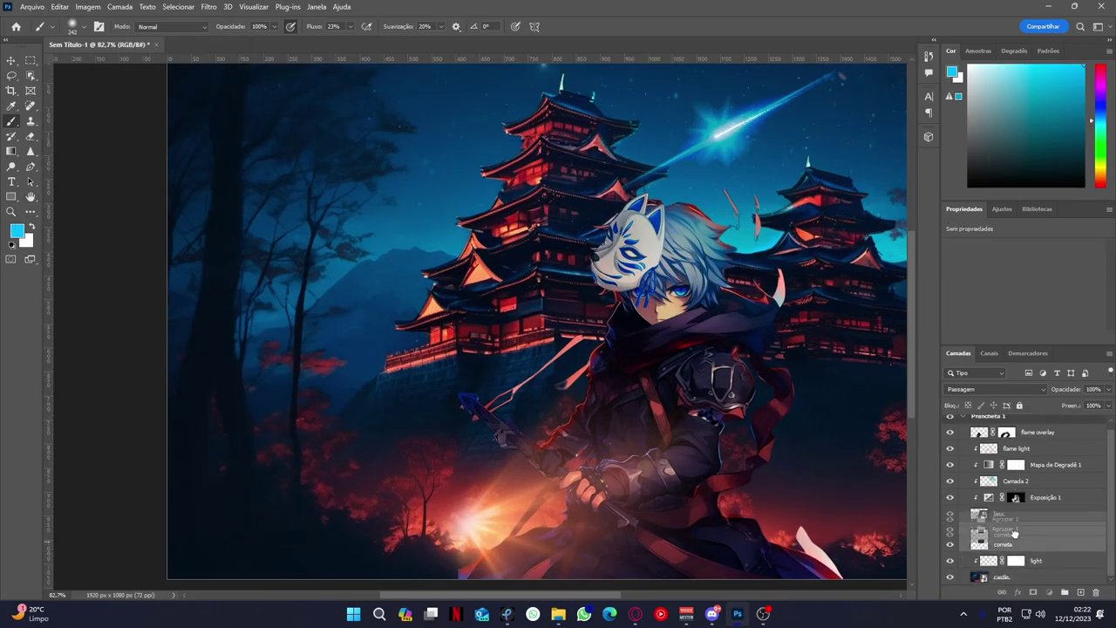
scroll(428, 505, down, 2)
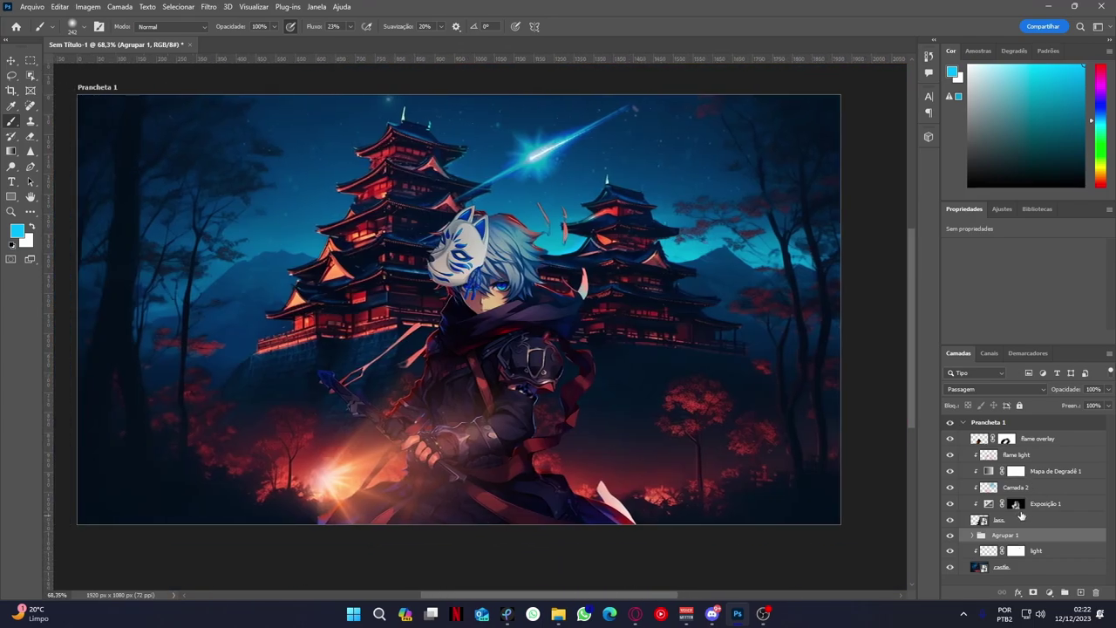
Adjust the opacity of the flame overlay layer.
click(1038, 439)
click(1109, 388)
scroll(349, 497, up, 2)
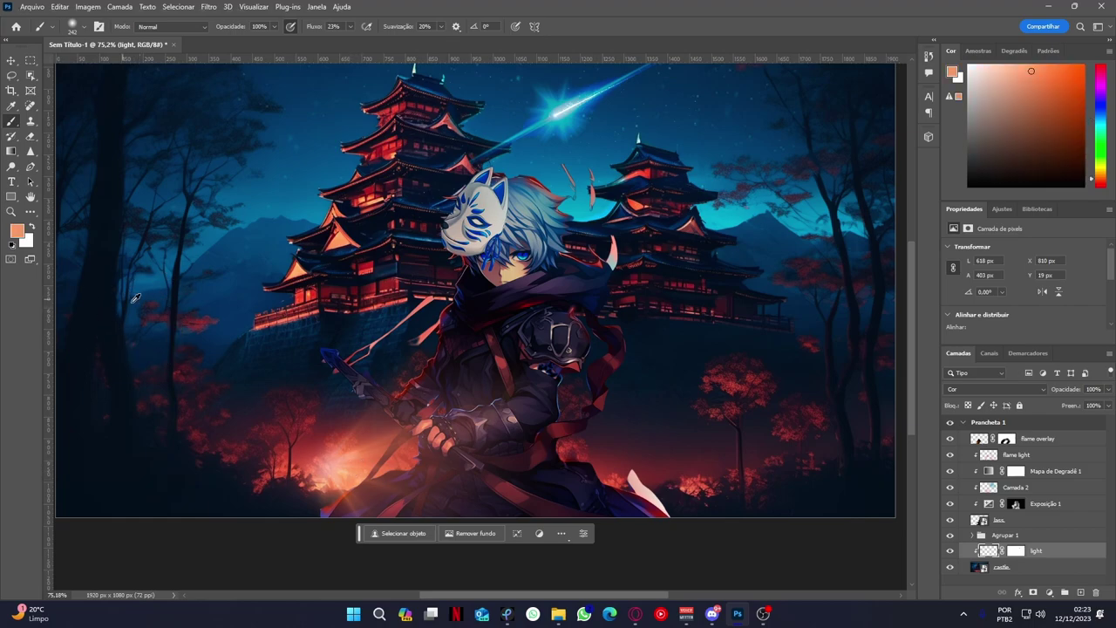
scroll(269, 316, up, 3)
scroll(270, 332, up, 2)
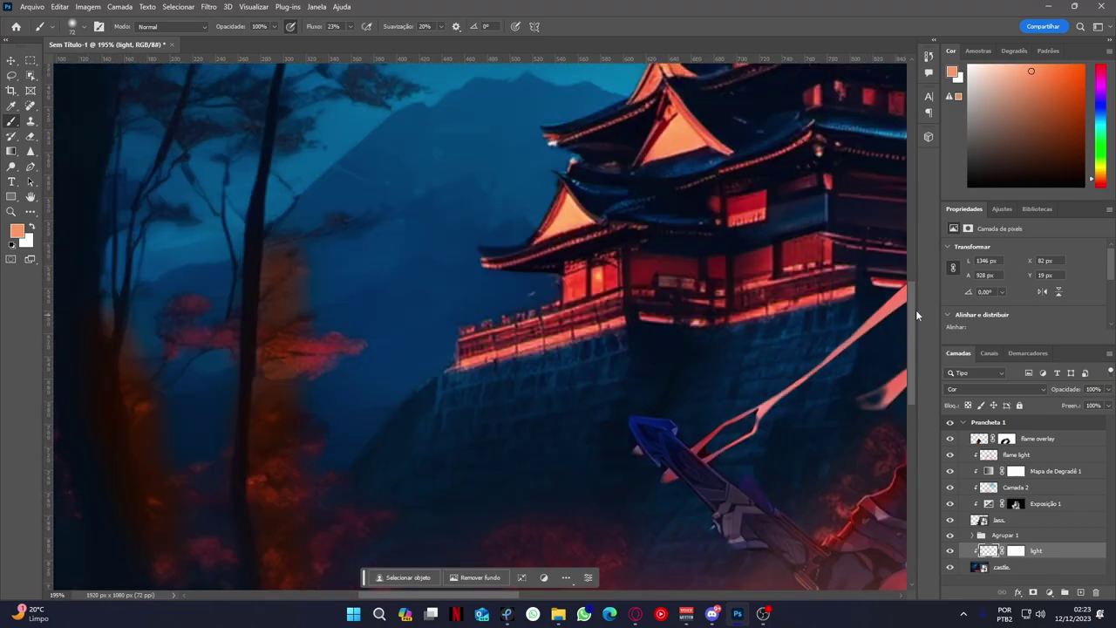
scroll(270, 361, up, 2)
scroll(242, 365, down, 5)
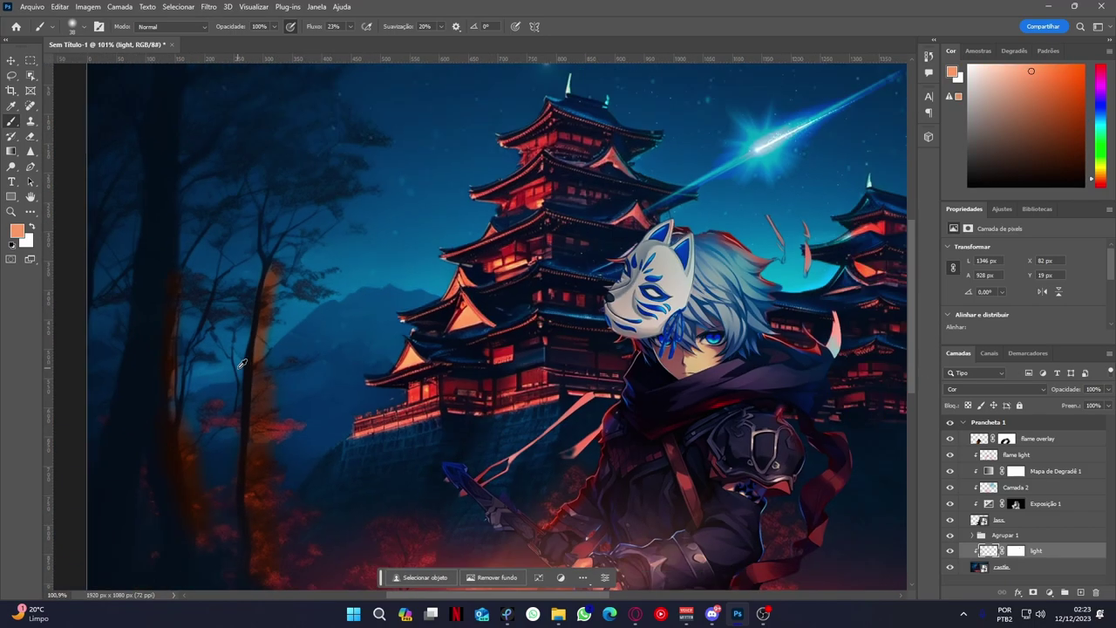
Paint black with a larger brush on the light layer's mask to refine the orange tree glow.
click(1016, 550)
key(d)
scroll(270, 244, up, 6)
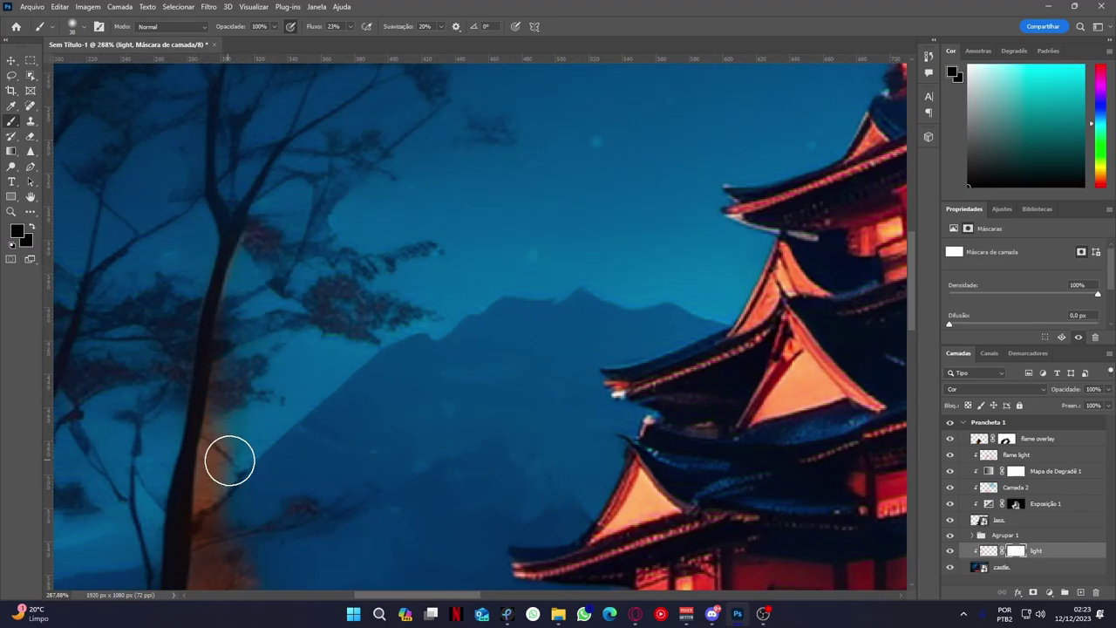
scroll(220, 398, down, 5)
key(bracketright)
key(bracketright)
key(bracketright)
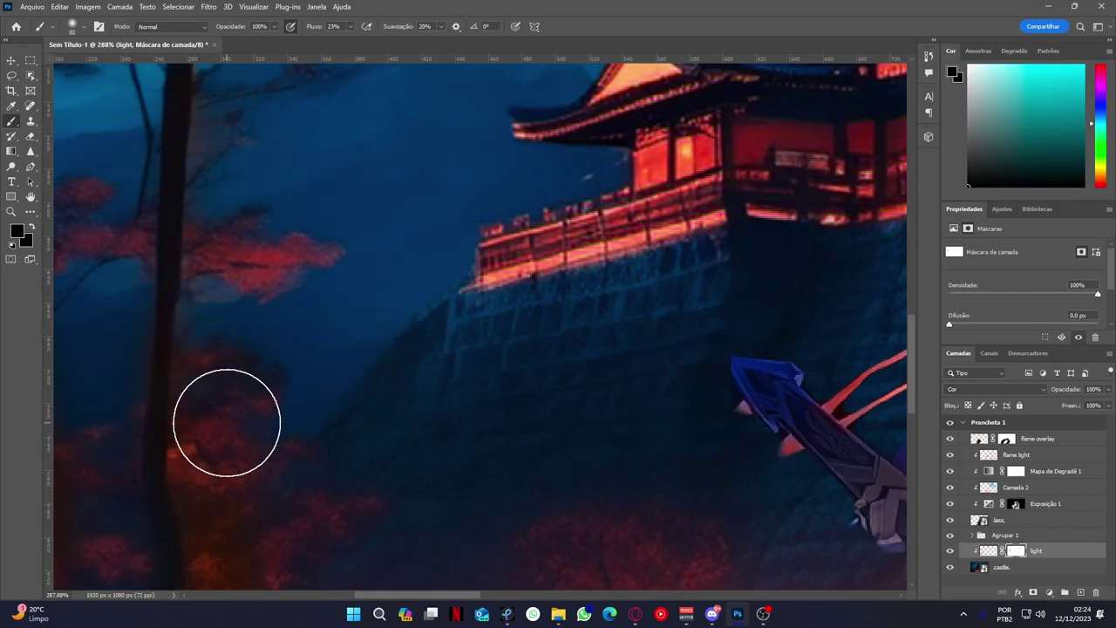
scroll(244, 401, down, 3)
scroll(272, 372, down, 3)
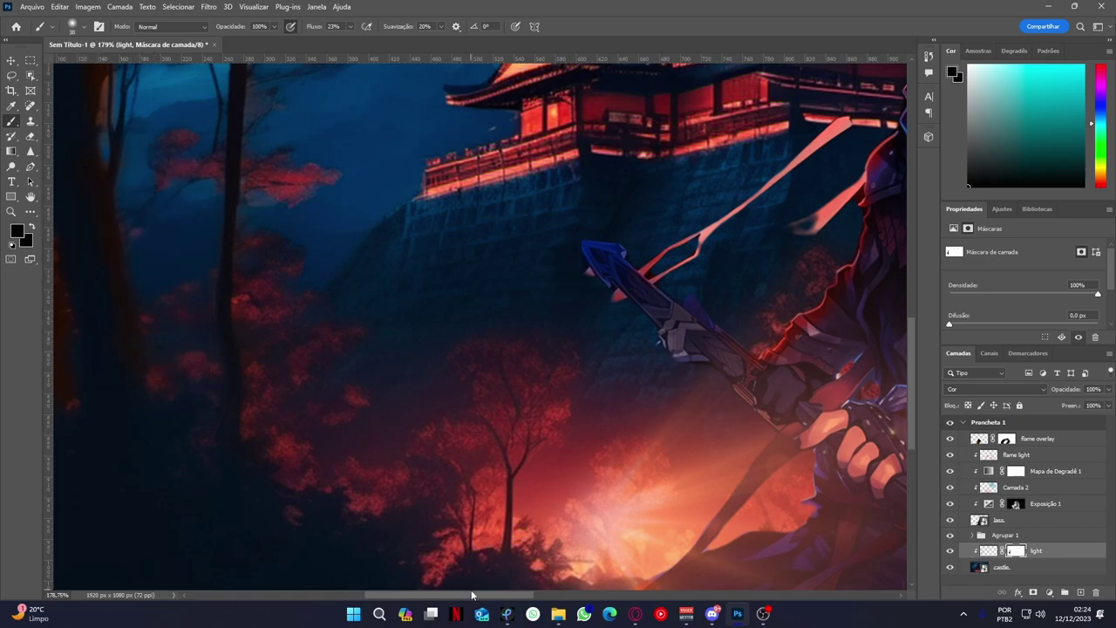
scroll(327, 280, up, 3)
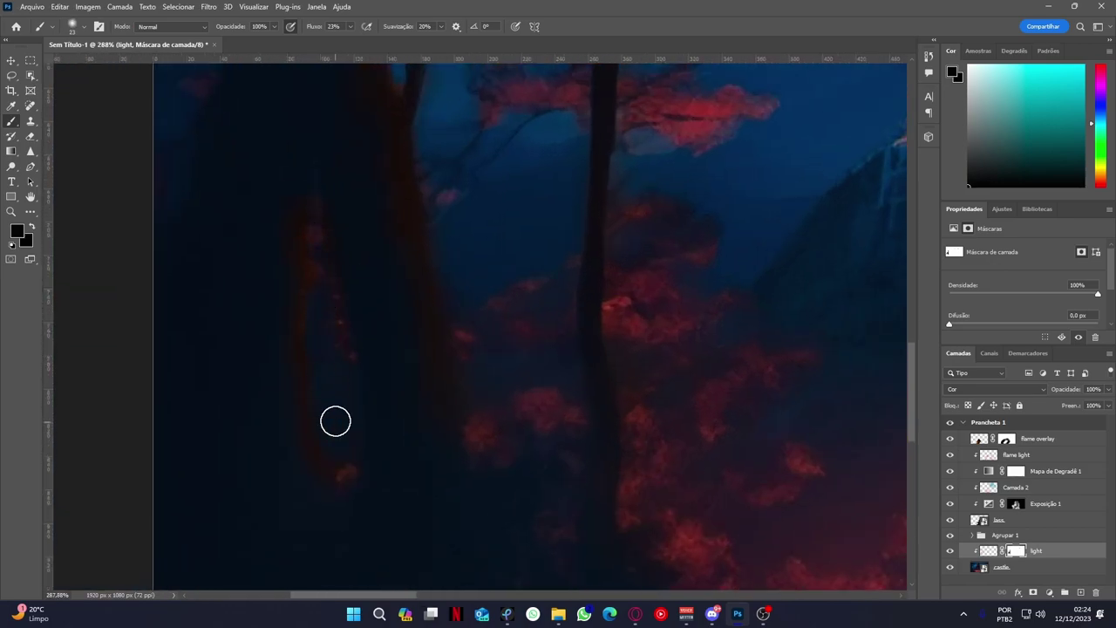
scroll(336, 421, down, 3)
scroll(403, 171, up, 3)
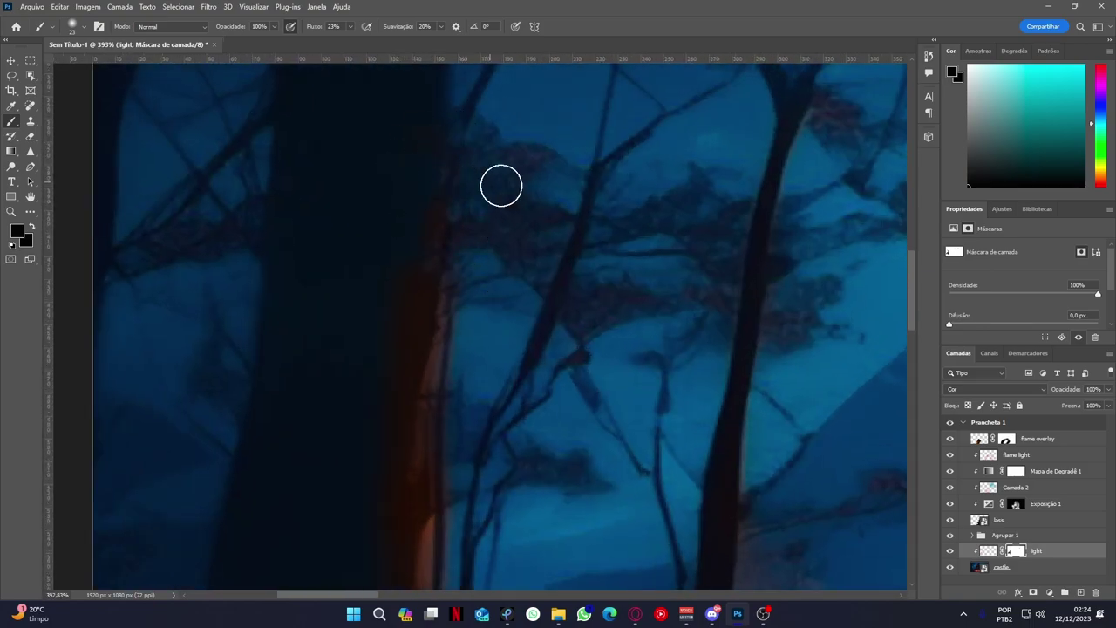
scroll(441, 404, down, 3)
scroll(717, 343, down, 5)
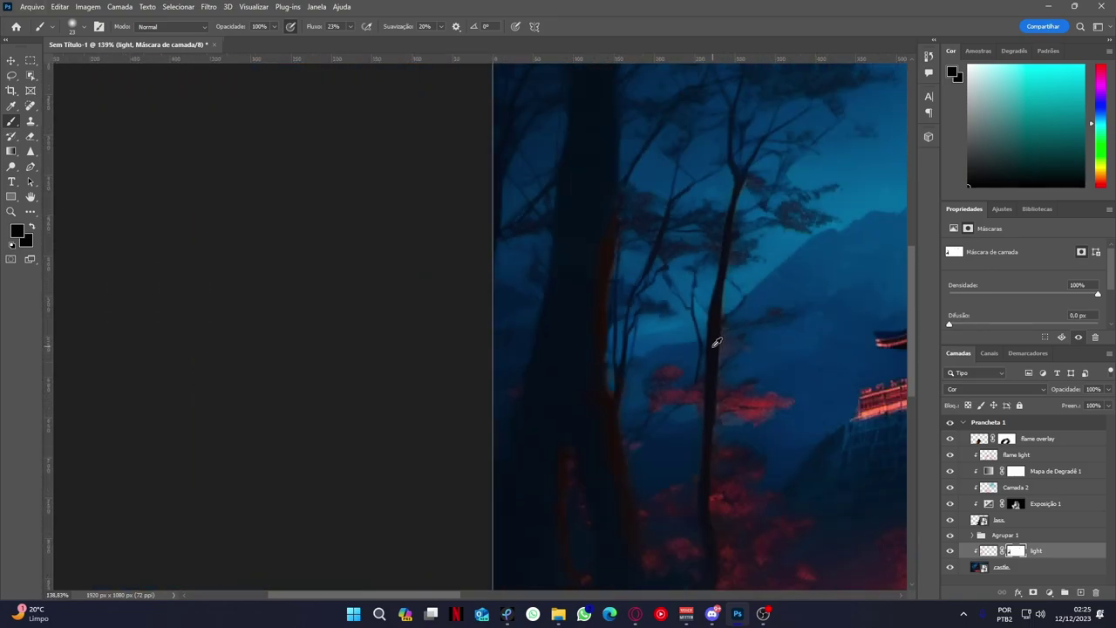
scroll(689, 566, down, 2)
scroll(585, 588, down, 2)
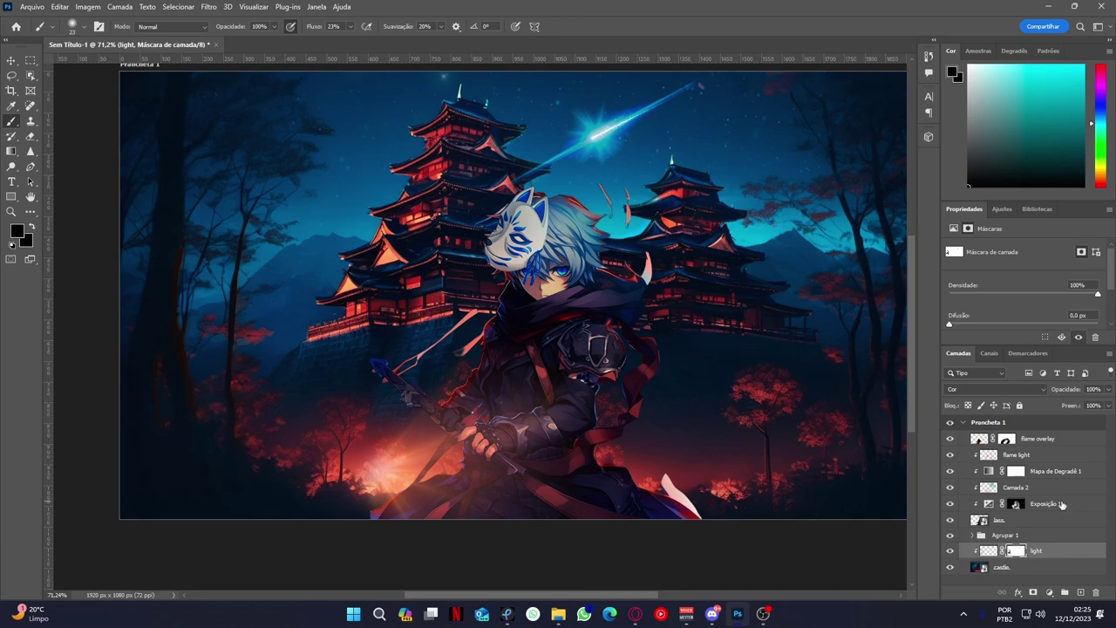
scroll(541, 592, down, 1)
Merge all visible layers to a new layer, then cool and darken it in Camera Raw.
key(ctrl+shift+alt+e)
click(209, 6)
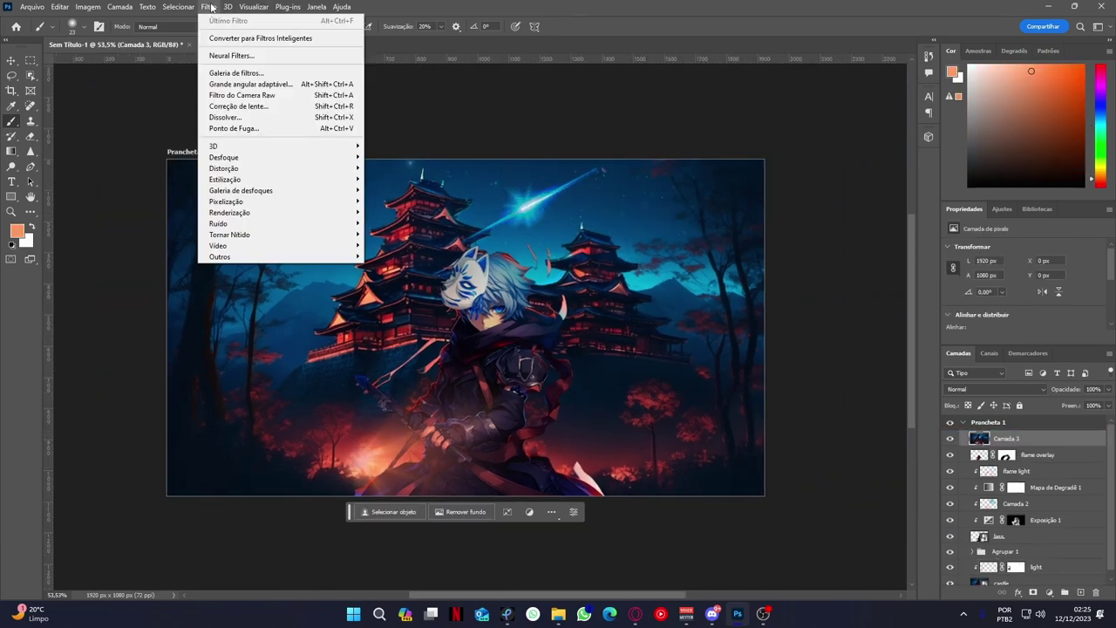
click(244, 97)
mouse_move(927, 217)
mouse_down()
mouse_move(915, 216)
mouse_move(938, 232)
mouse_move(937, 214)
mouse_up()
drag(927, 261, 940, 297)
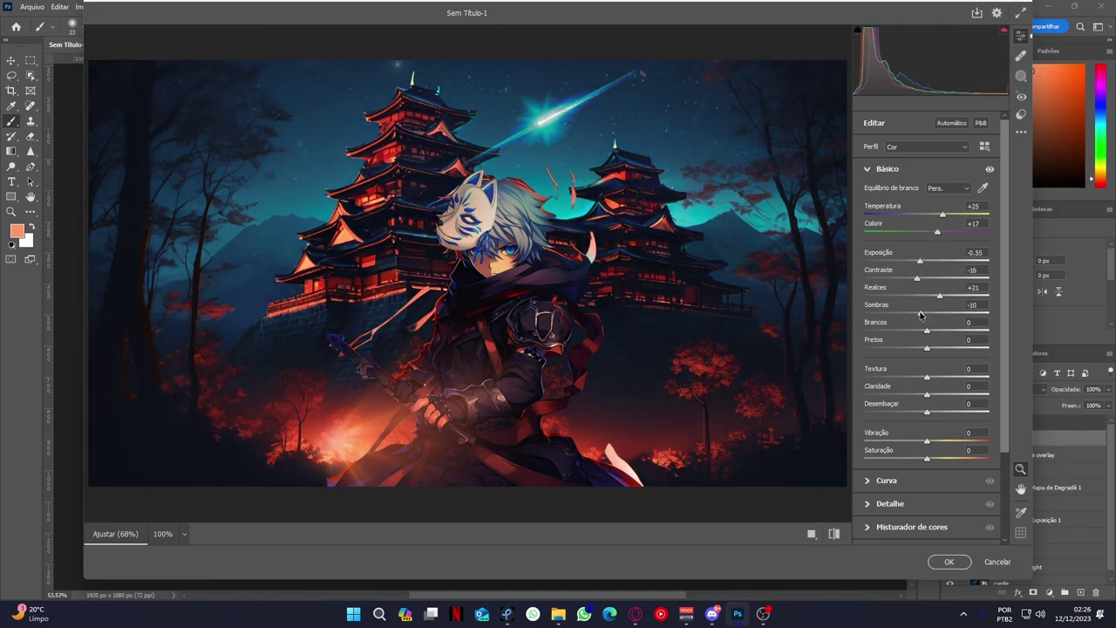
drag(912, 333, 919, 332)
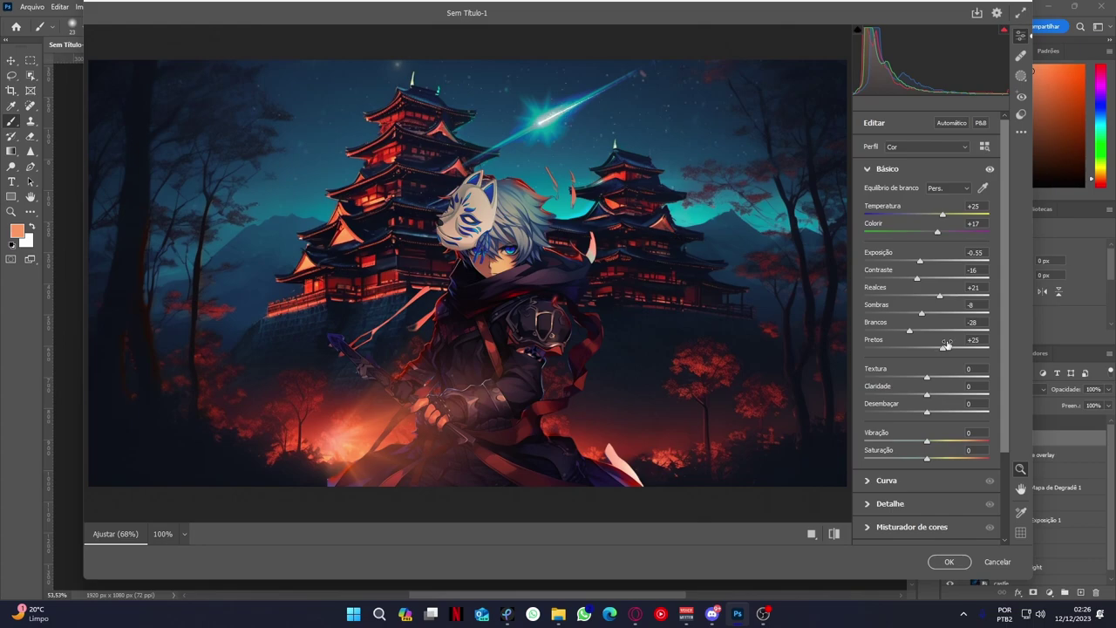
Lower vibrance to -6, add grain 12 and a -7 vignette.
scroll(948, 349, down, 3)
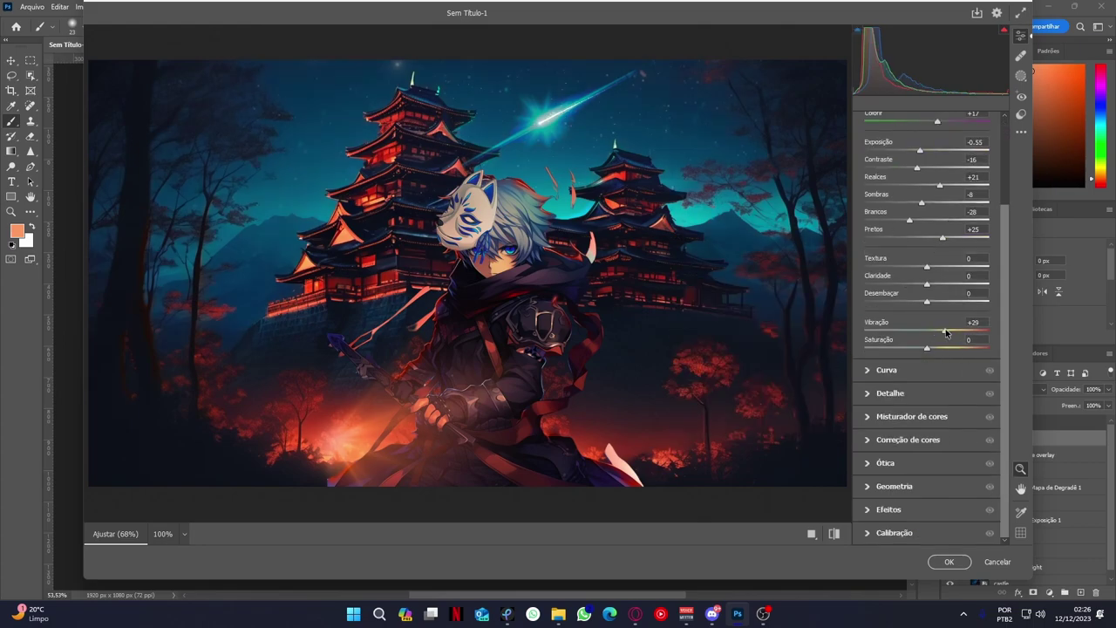
drag(937, 332, 924, 335)
click(912, 509)
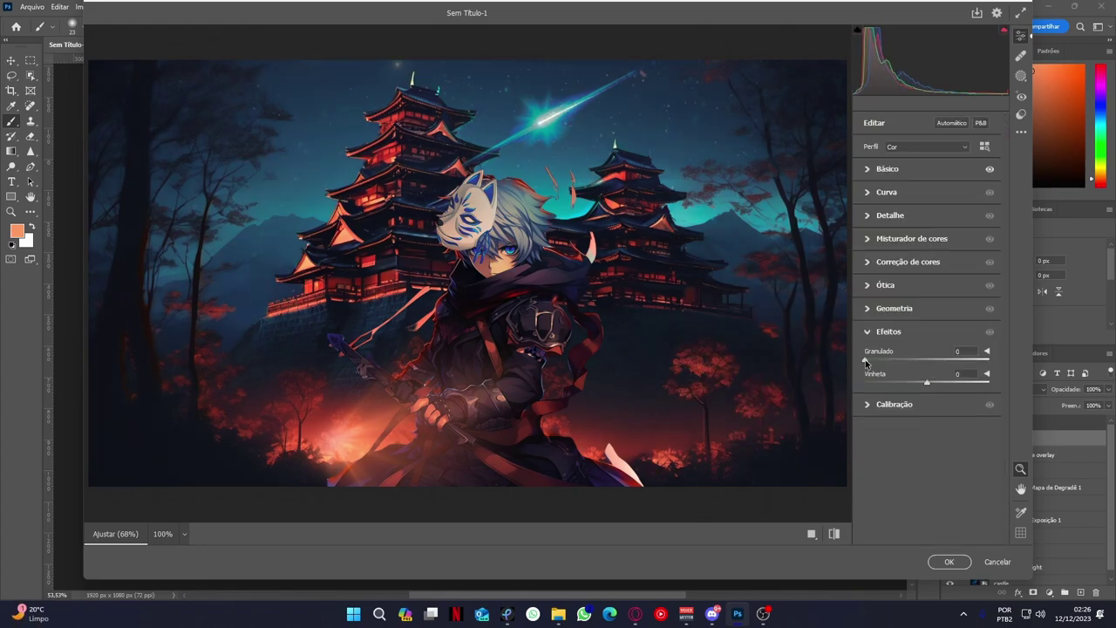
drag(868, 362, 879, 361)
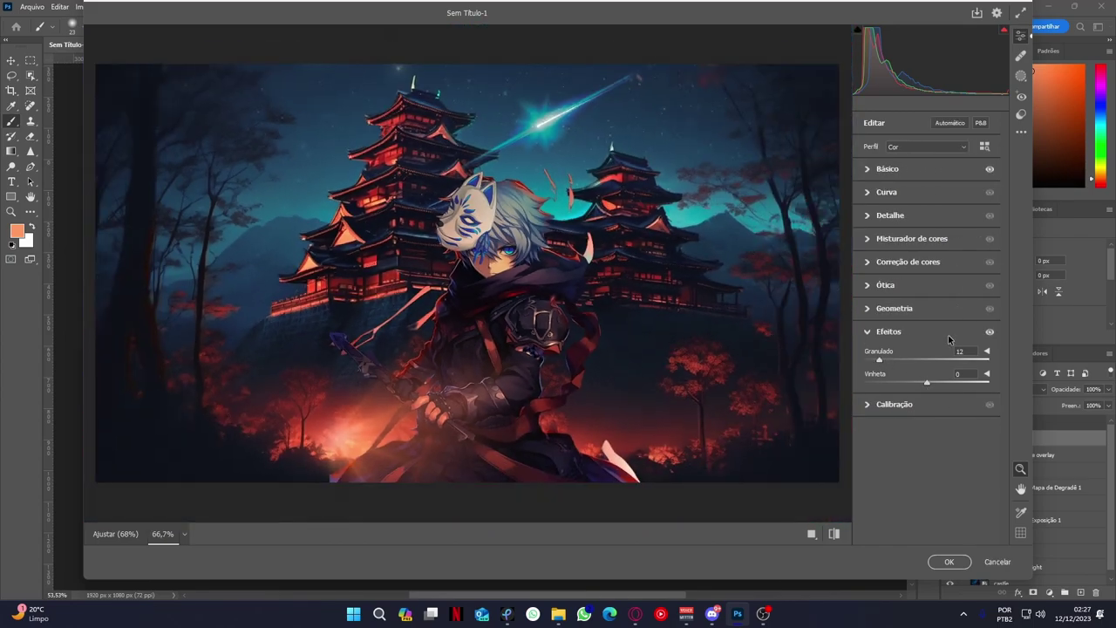
click(949, 335)
drag(927, 382, 923, 384)
Cool the temperature further to -14 and apply the Camera Raw grade.
click(887, 168)
drag(926, 214, 923, 218)
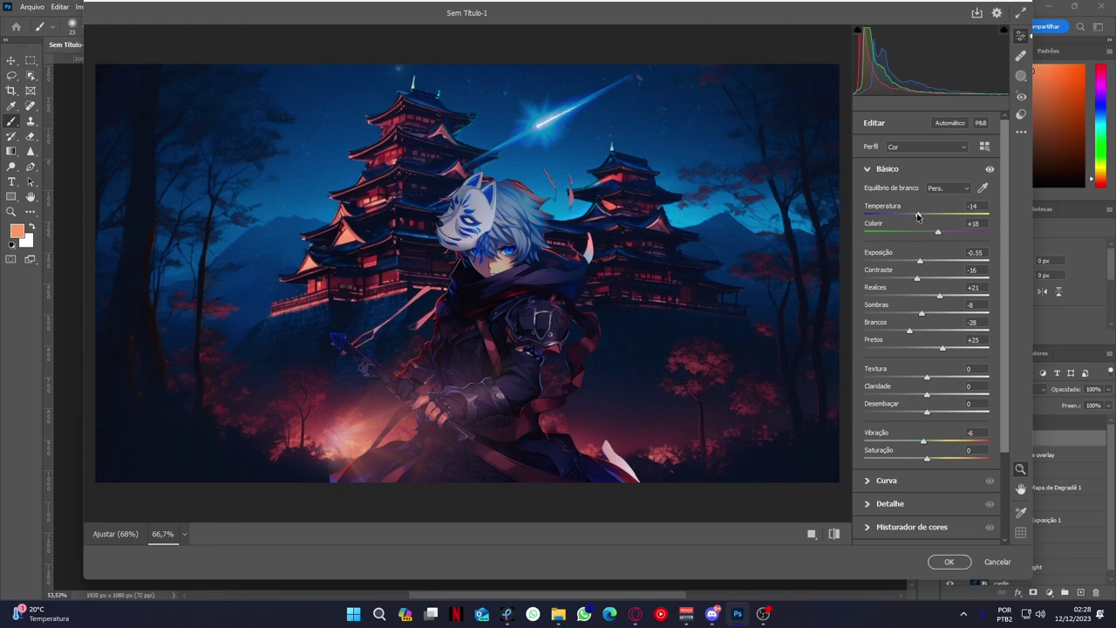
click(949, 562)
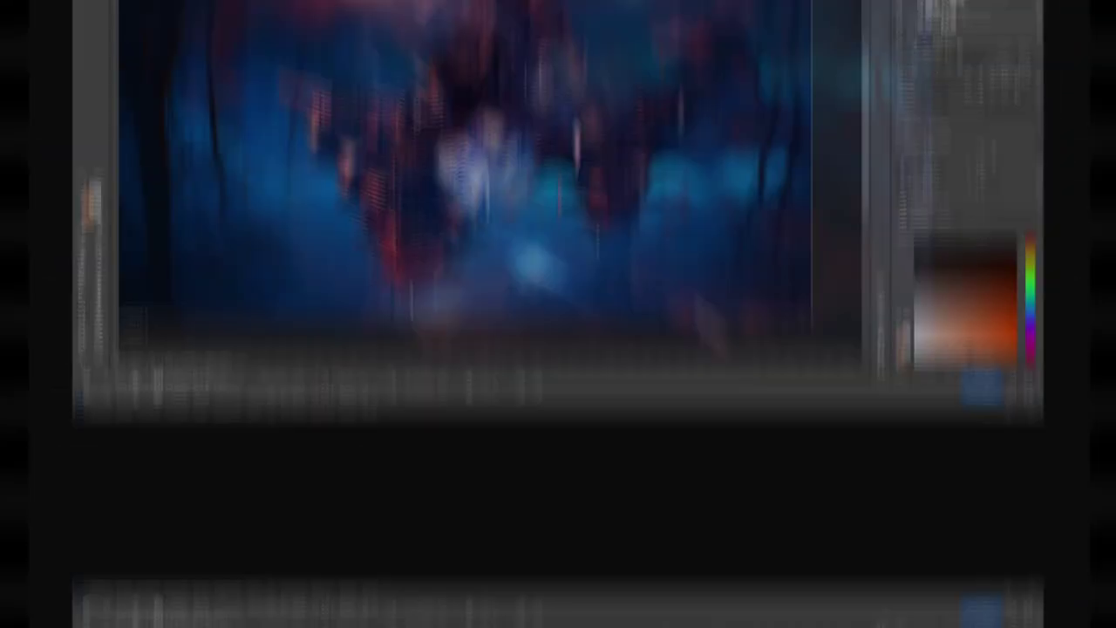